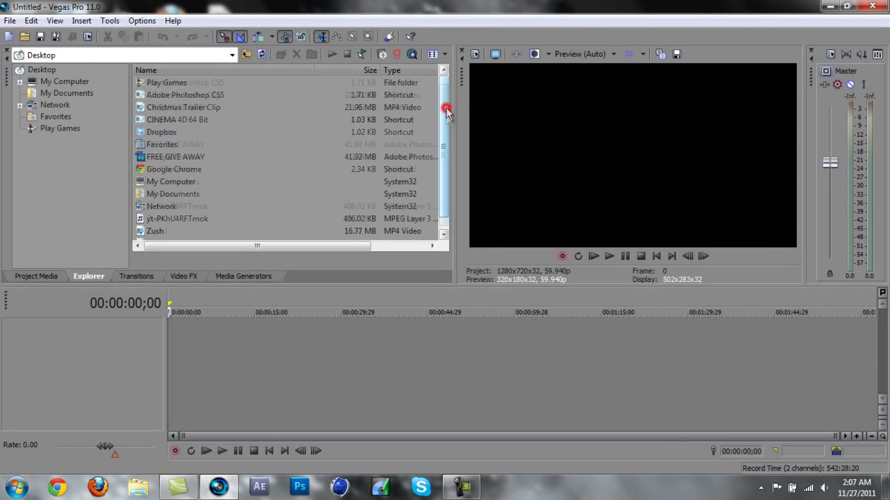
Import the Klutch gameplay clip into the Project Media
mouse_move(446, 109)
mouse_down()
mouse_move(445, 162)
mouse_move(184, 104)
mouse_up()
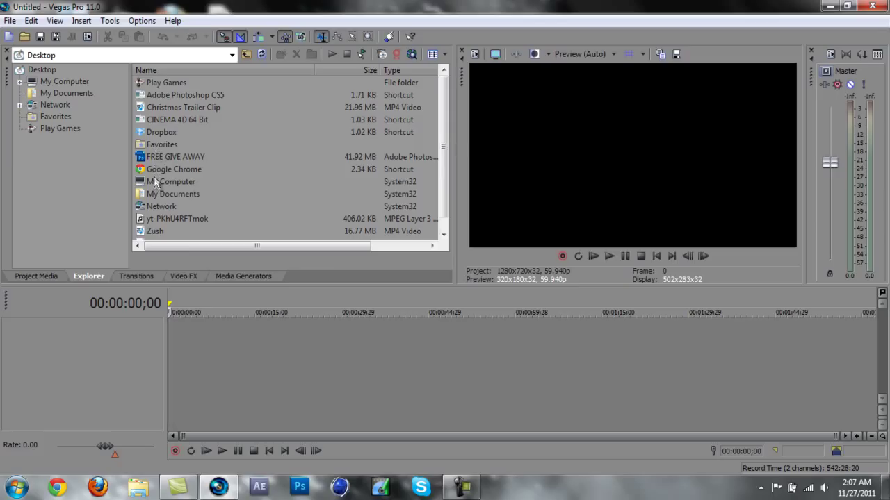
click(38, 276)
click(48, 84)
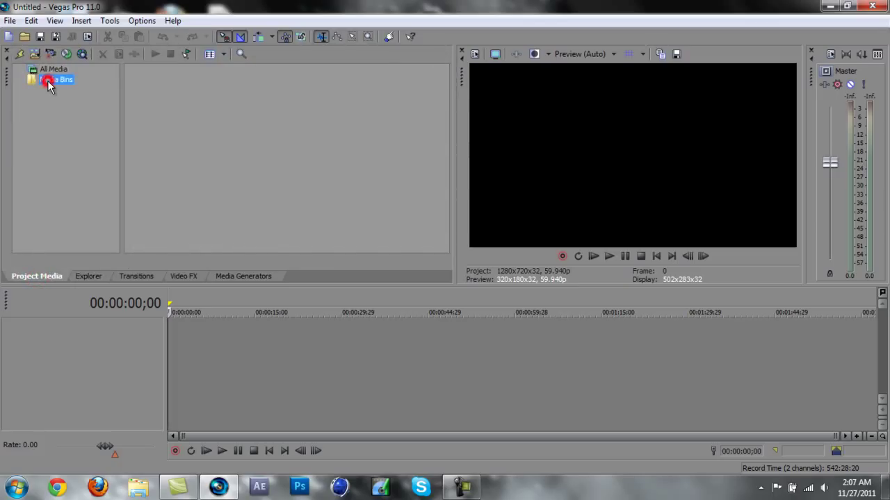
click(34, 54)
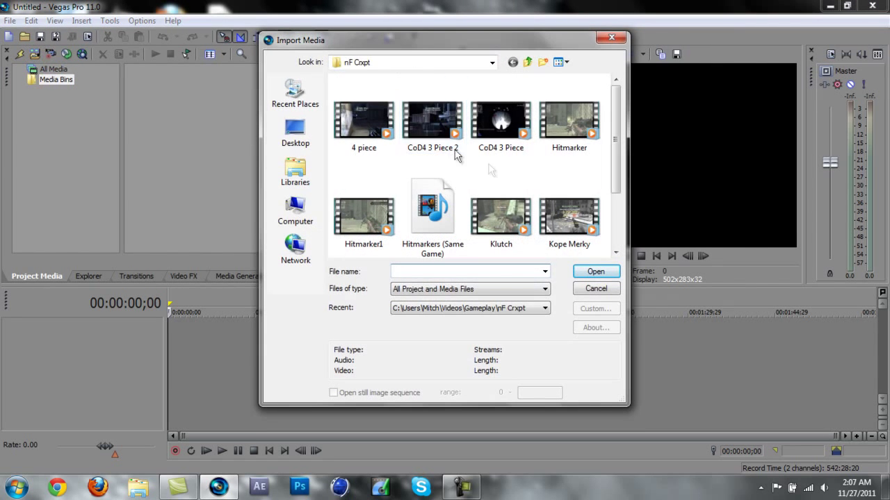
click(613, 153)
drag(613, 153, 618, 199)
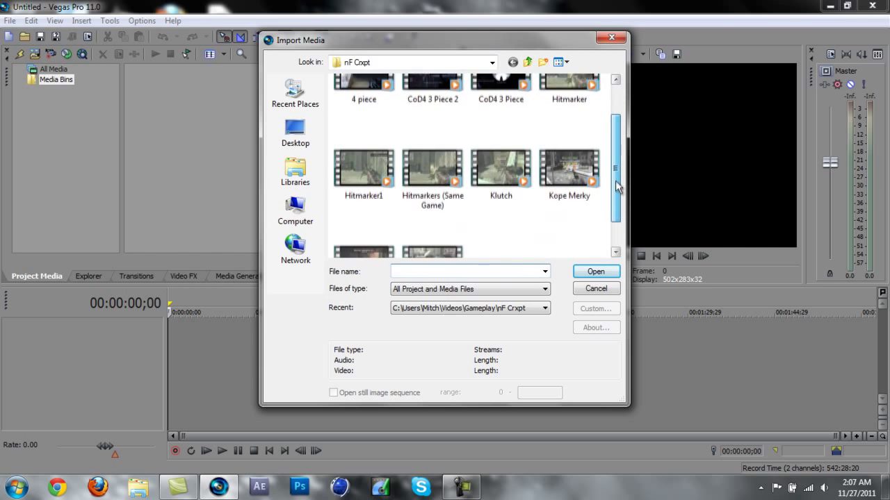
drag(619, 199, 618, 204)
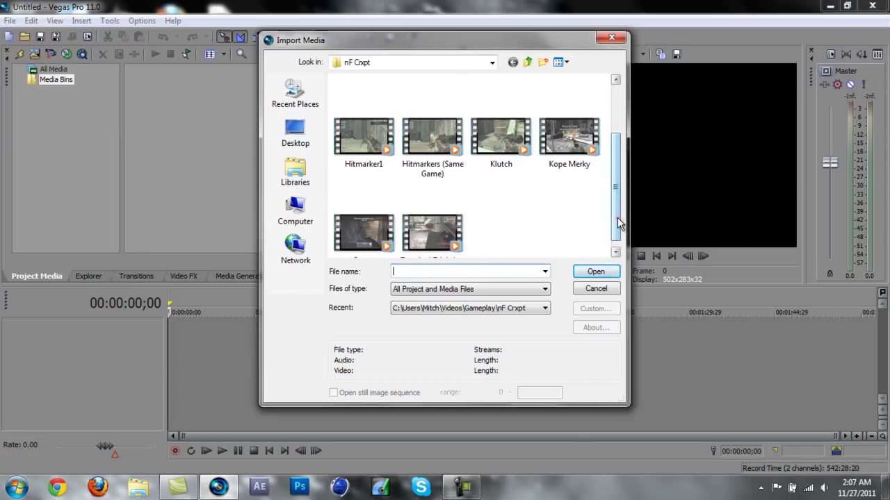
drag(618, 220, 618, 225)
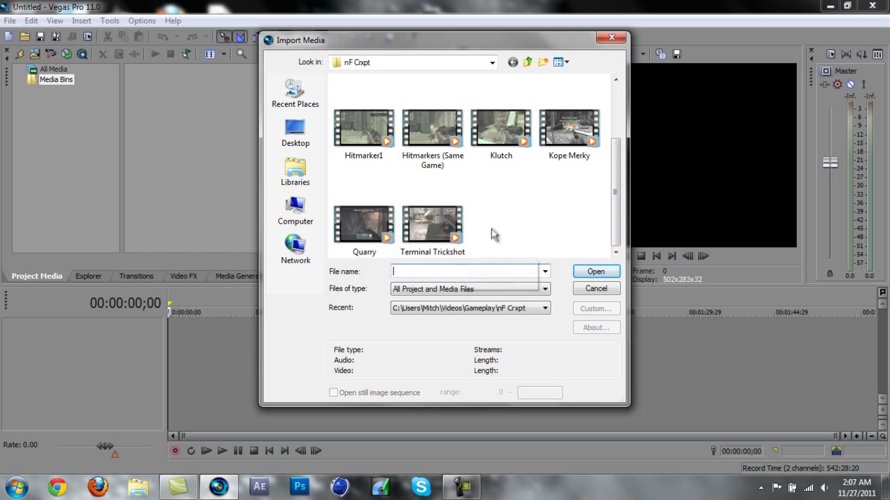
click(511, 150)
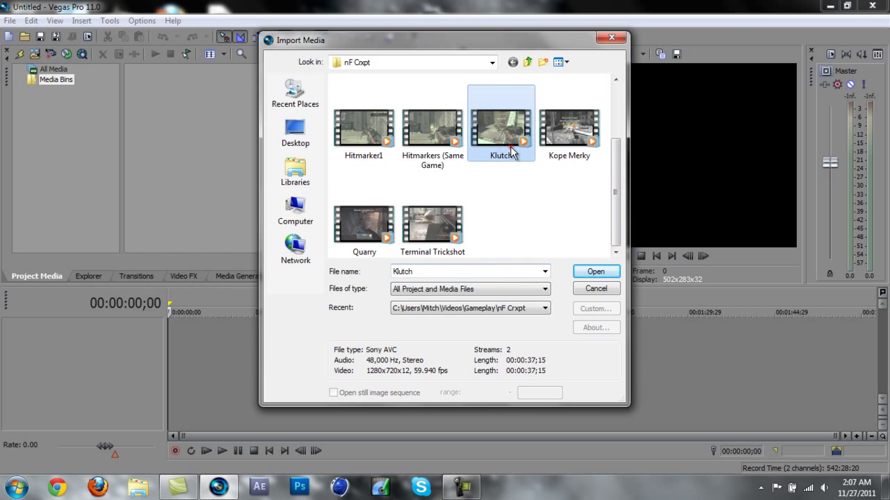
click(587, 272)
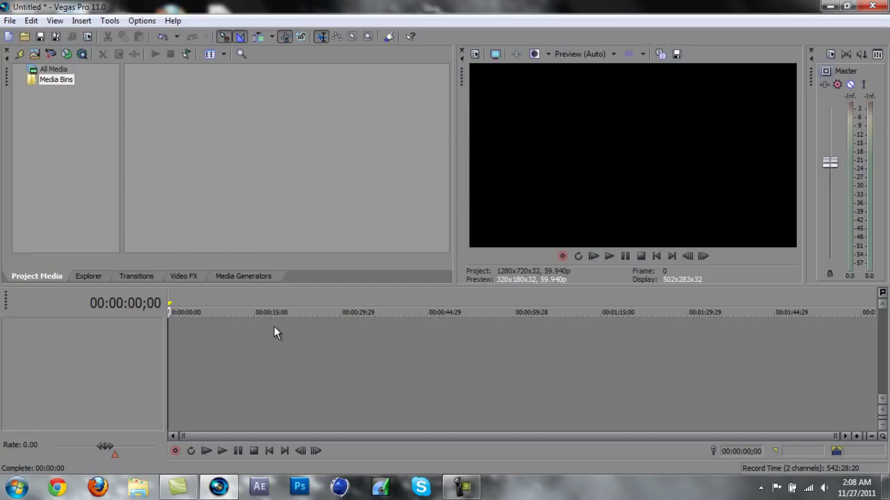
Import the 4 piece gameplay clip as well and show all imported media
click(161, 189)
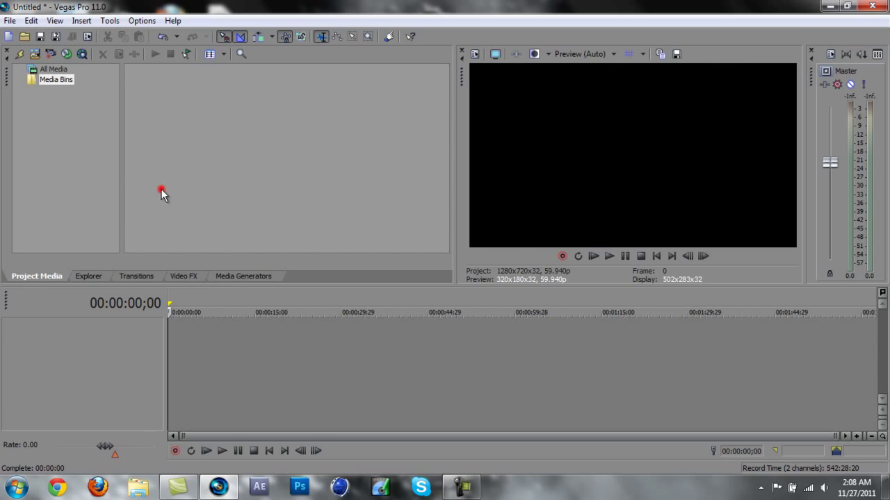
click(219, 487)
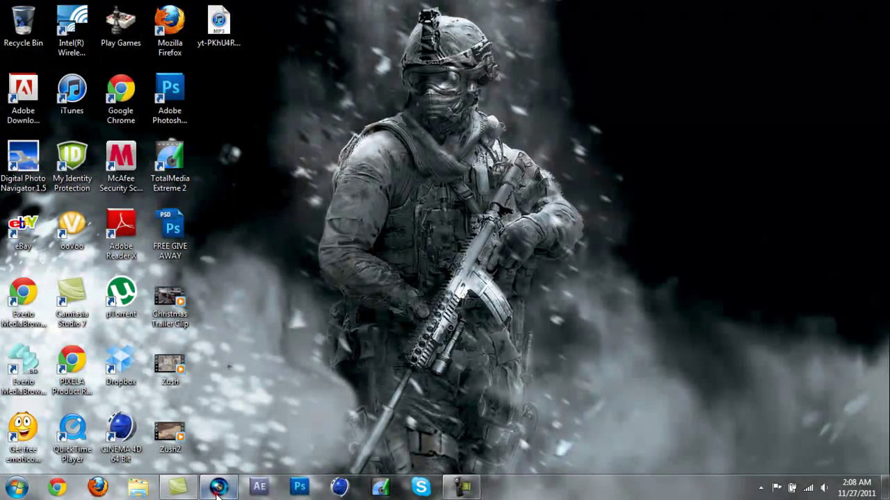
click(219, 487)
click(34, 54)
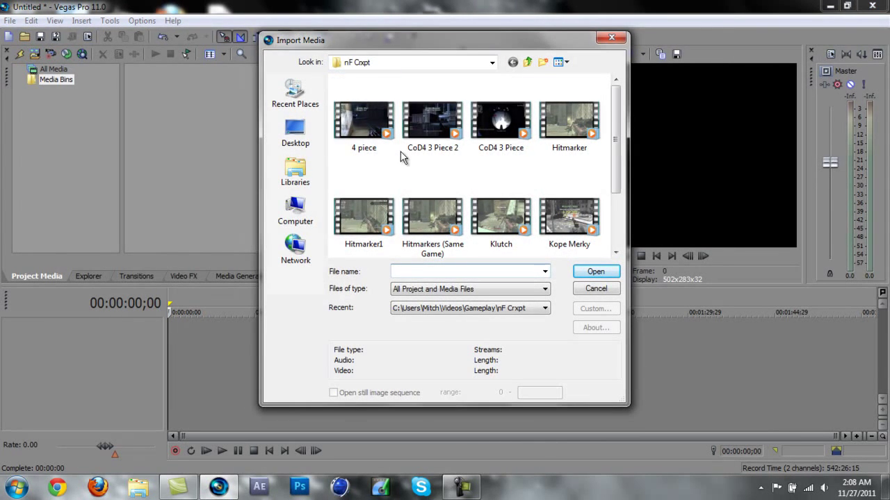
click(369, 147)
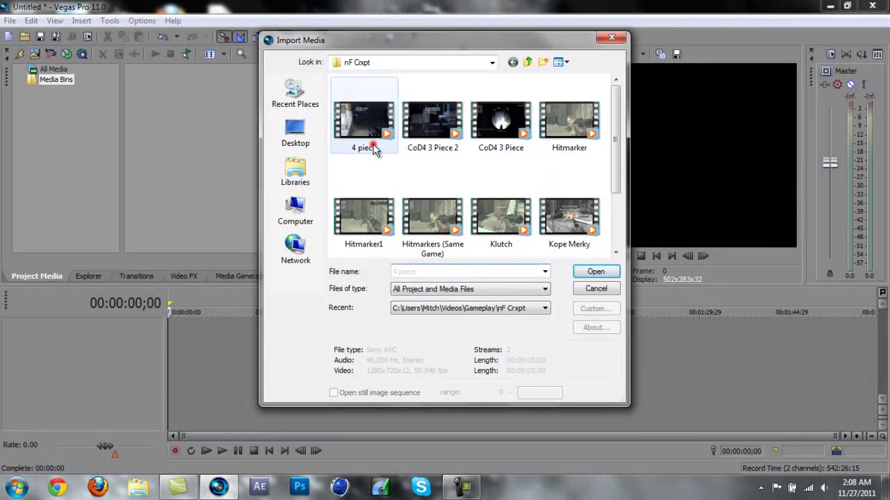
click(606, 272)
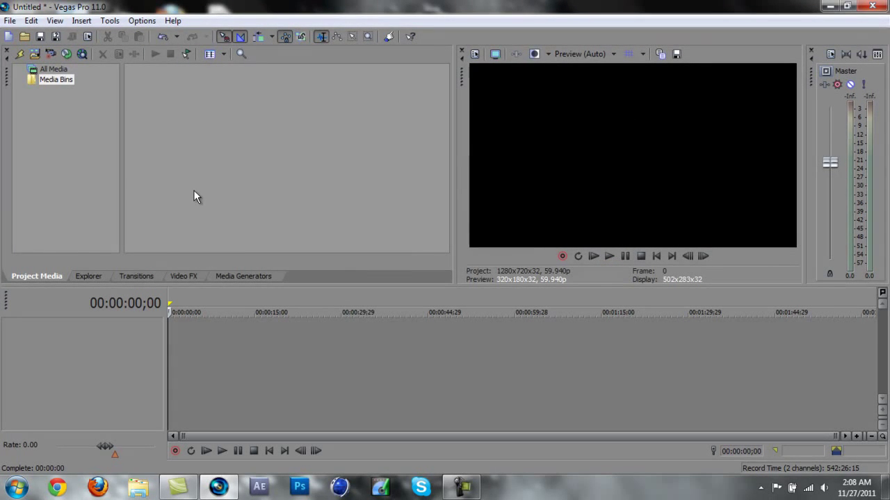
click(67, 70)
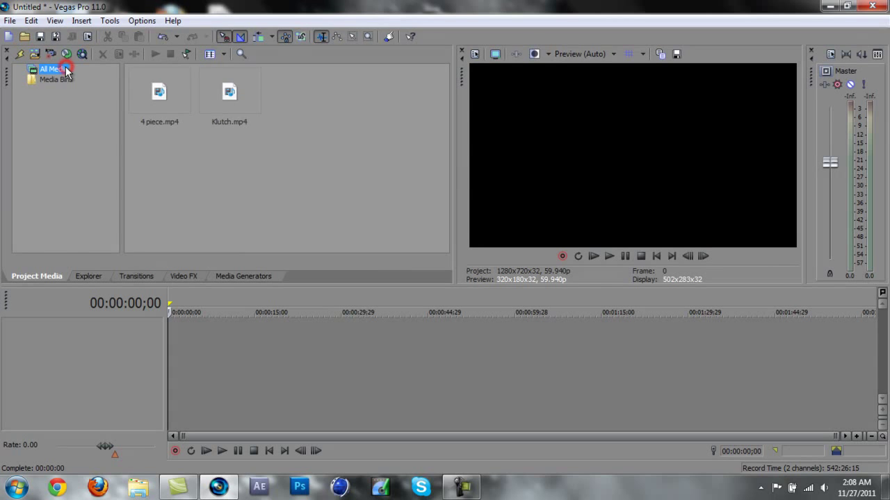
Place 4 piece.mp4 at the timeline start, mute its audio track, and preview it
click(179, 95)
drag(179, 95, 174, 332)
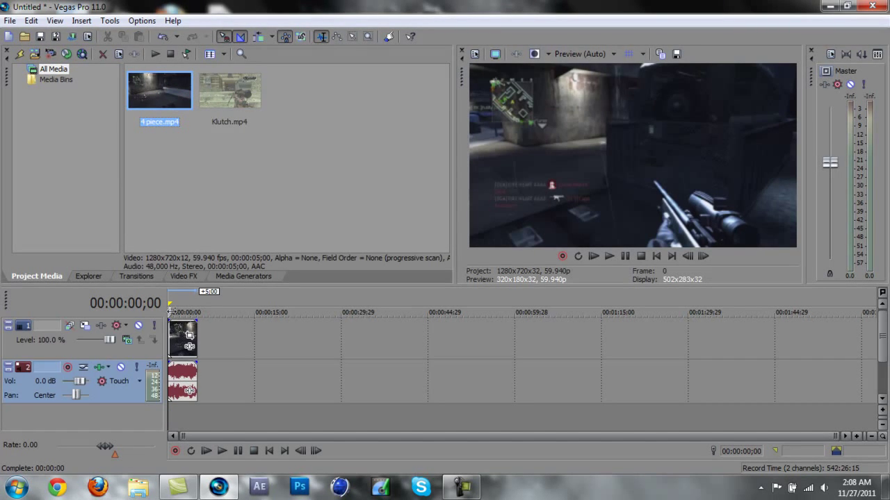
key(space)
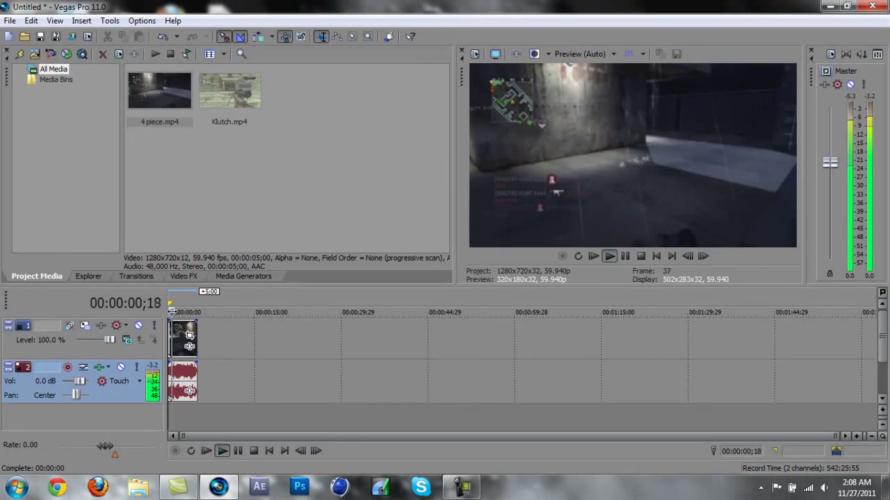
key(space)
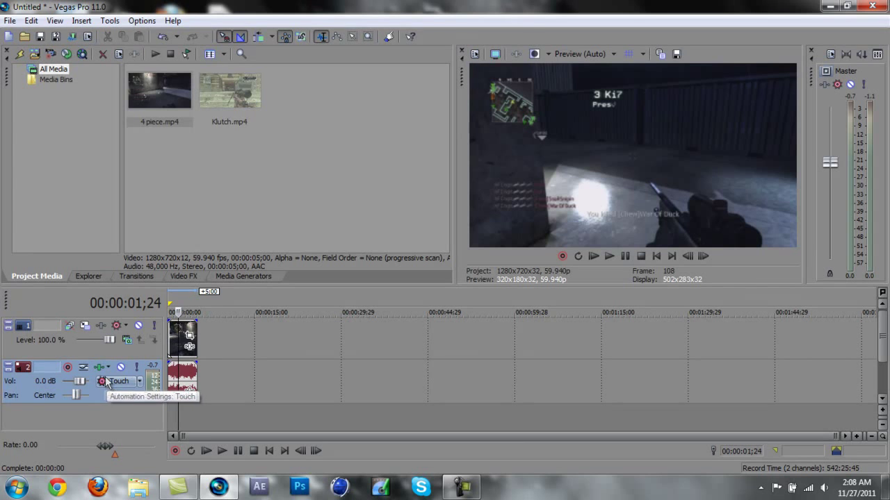
click(121, 367)
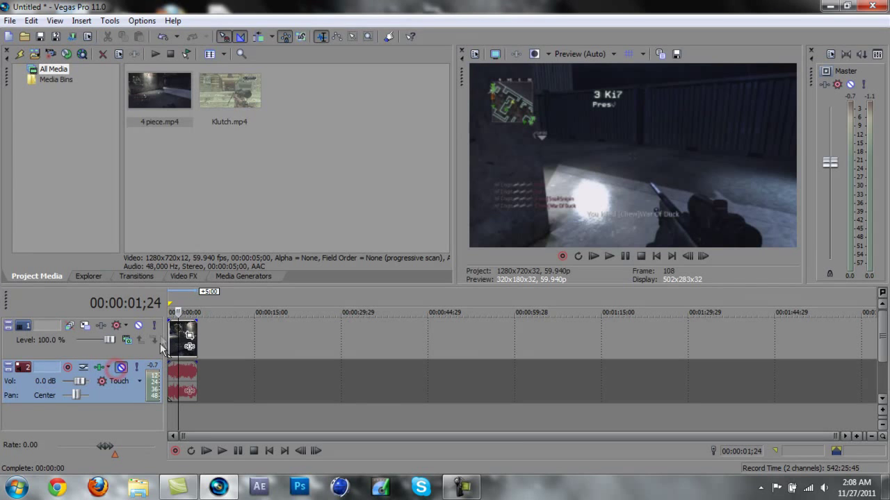
key(space)
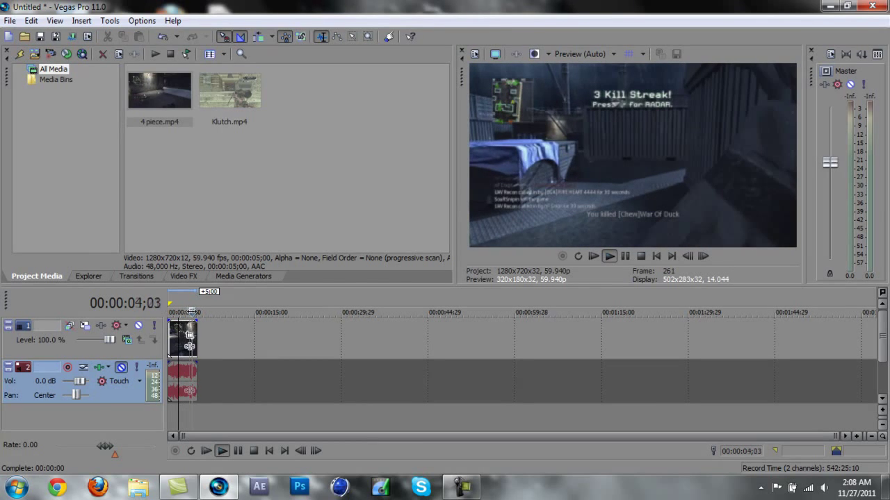
drag(178, 312, 169, 312)
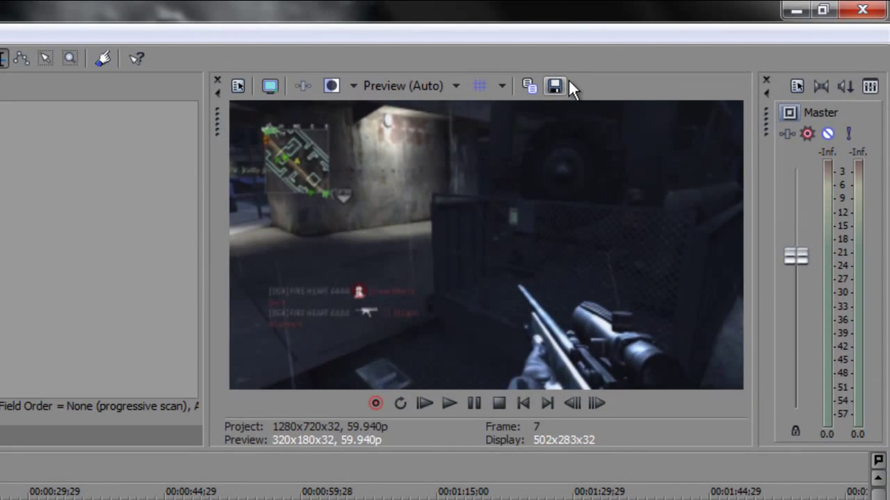
Save the current preview frame as Image1.jpg and put it ahead of the 4 piece clip
click(563, 81)
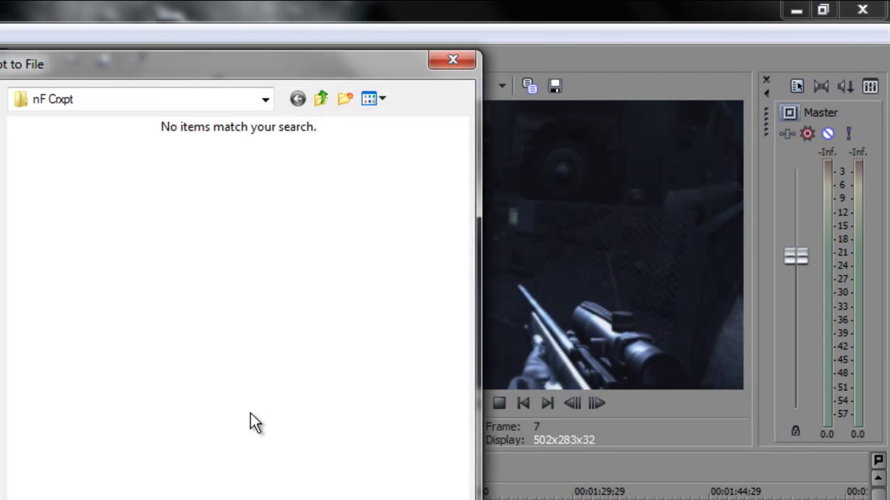
key(BackSpace)
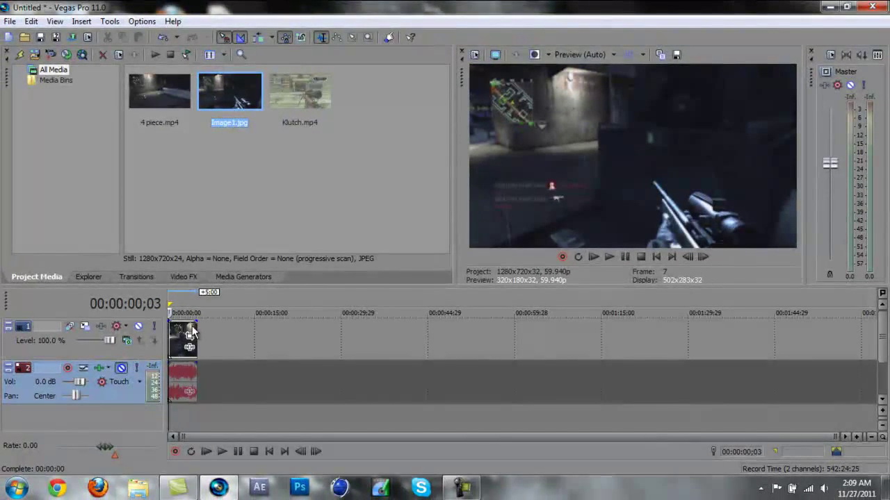
drag(179, 338, 228, 338)
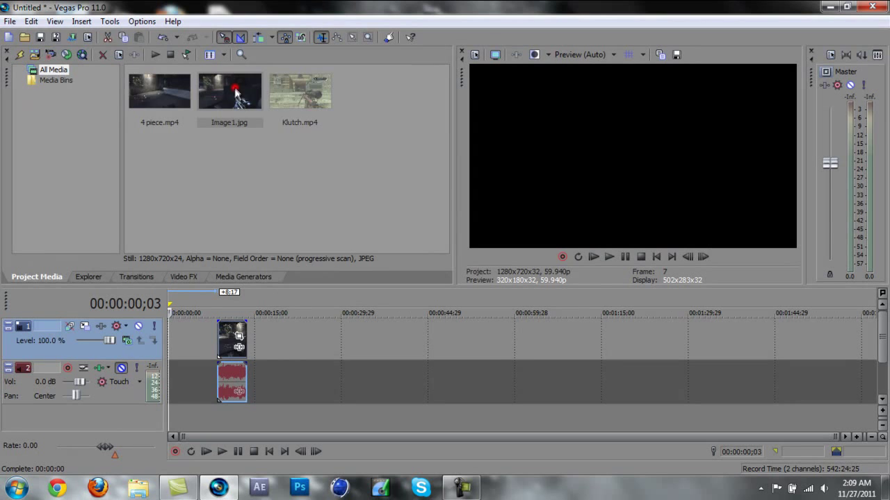
mouse_move(234, 91)
mouse_down()
mouse_move(209, 330)
mouse_move(170, 342)
mouse_up()
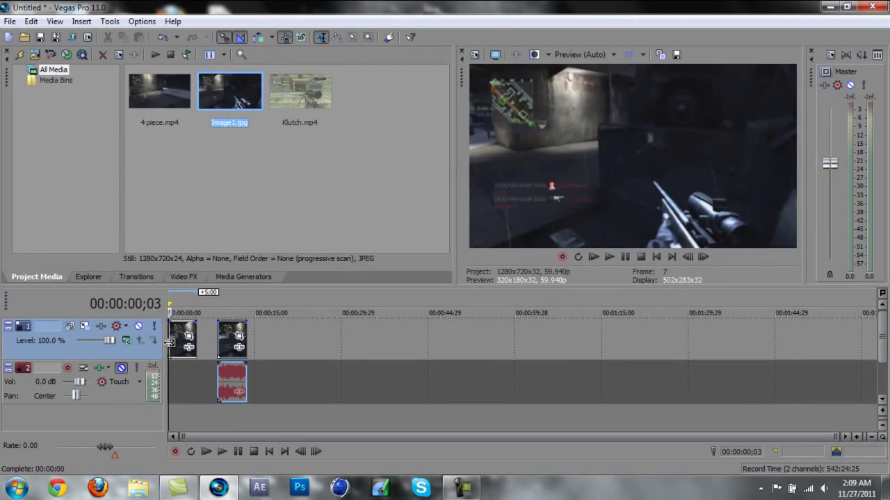
click(180, 344)
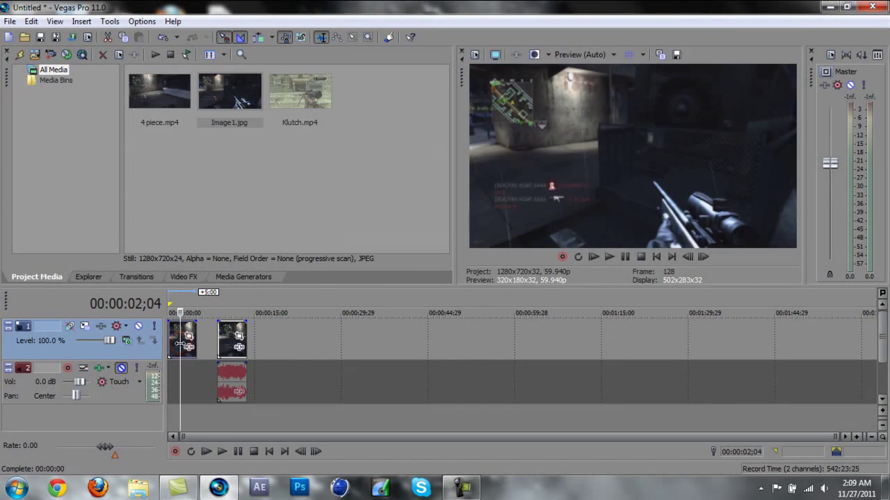
Disable resampling in the second timeline clip's properties
right_click(224, 346)
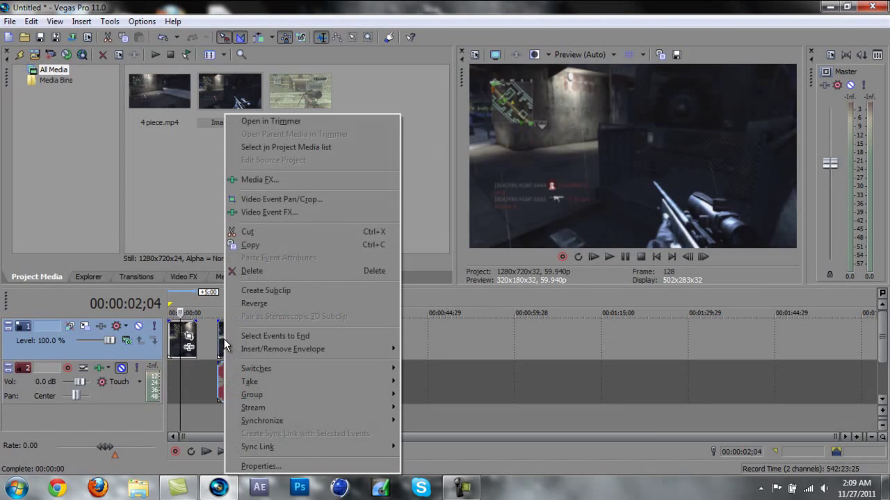
click(253, 467)
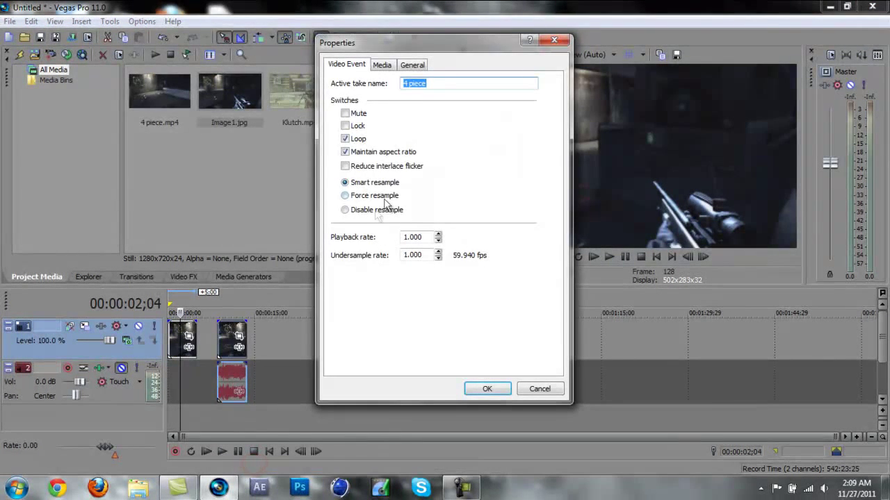
click(356, 210)
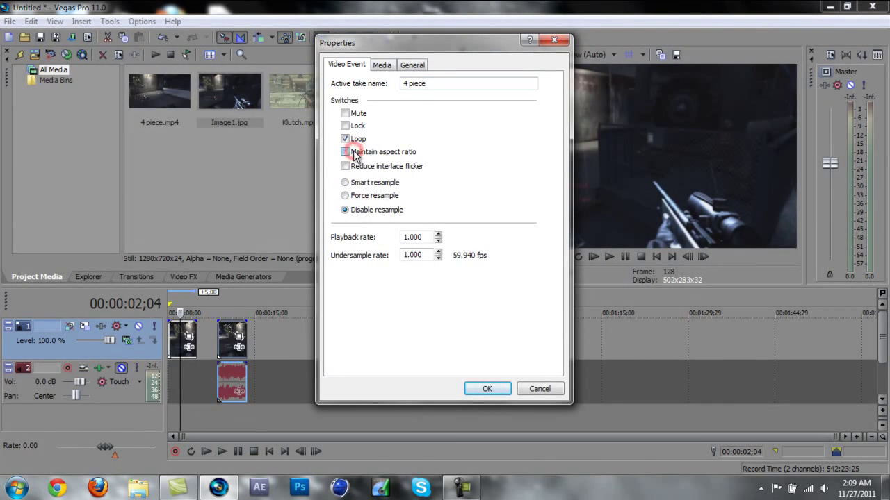
click(477, 386)
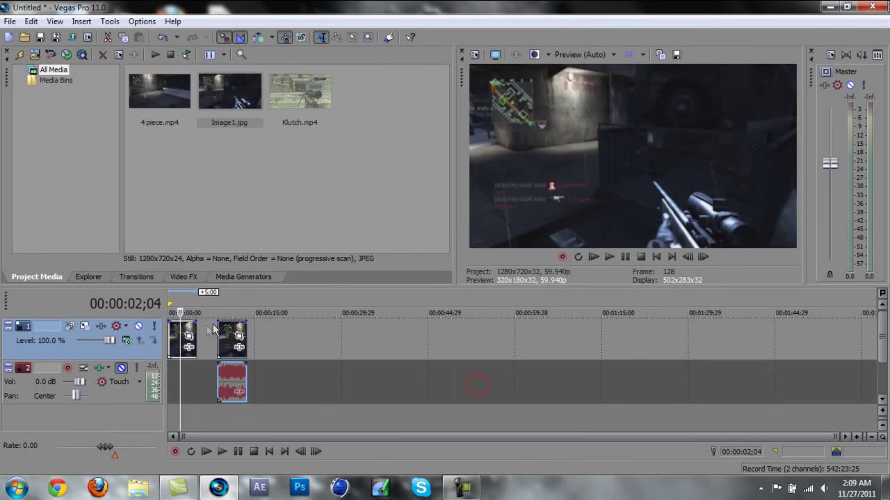
Set Image1's properties to Disable resample with Maintain aspect ratio unchecked
right_click(177, 333)
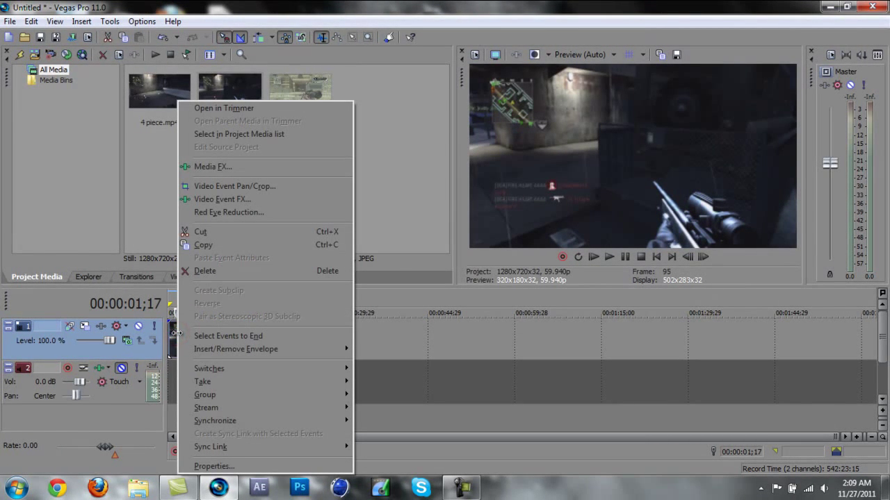
click(233, 467)
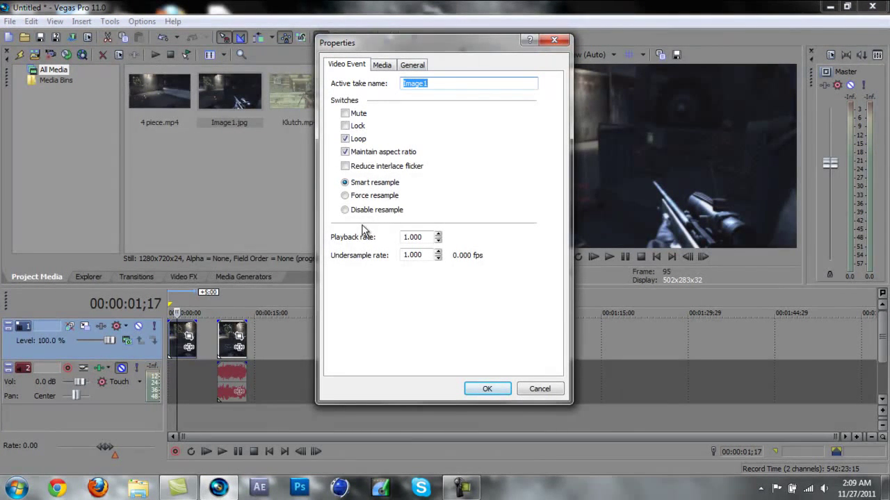
click(348, 210)
click(346, 152)
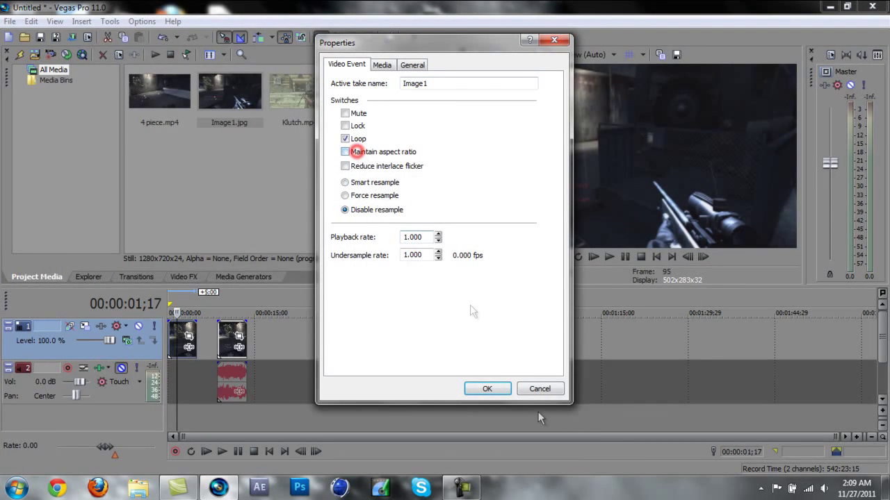
click(471, 393)
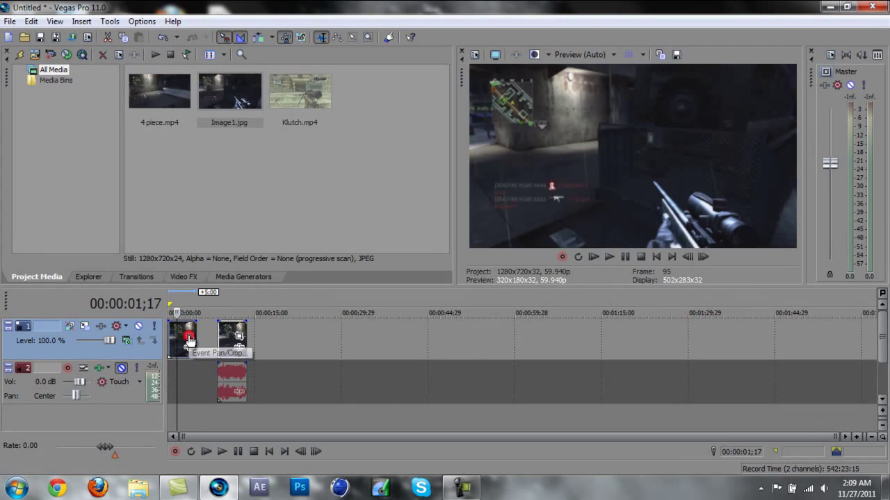
Turn on Mask in Image1's Event Pan/Crop and enlarge the Video Event FX window
click(189, 339)
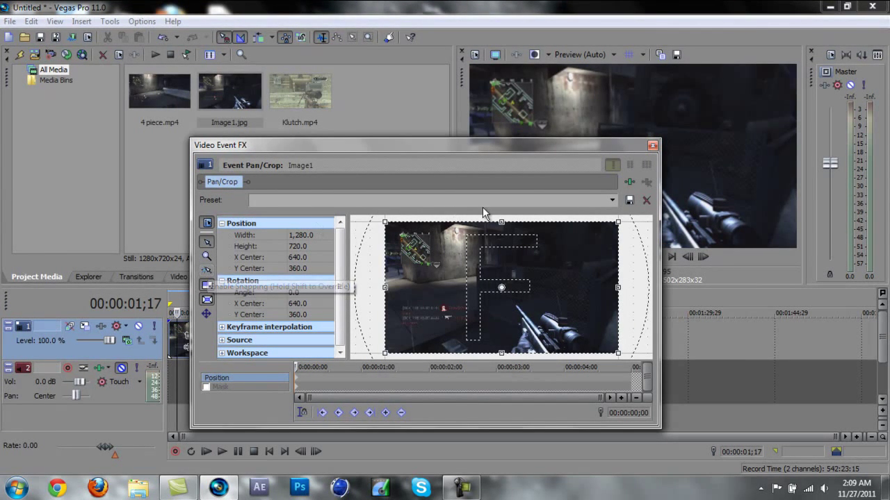
click(207, 387)
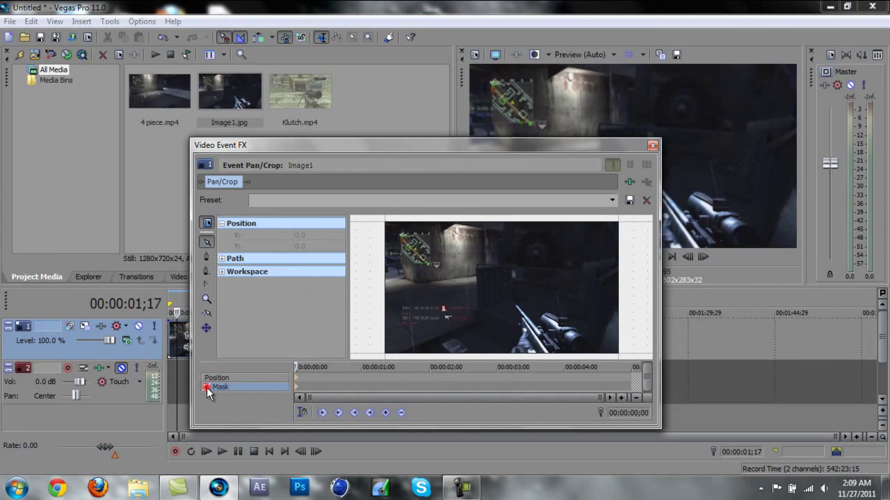
click(206, 258)
drag(322, 139, 313, 22)
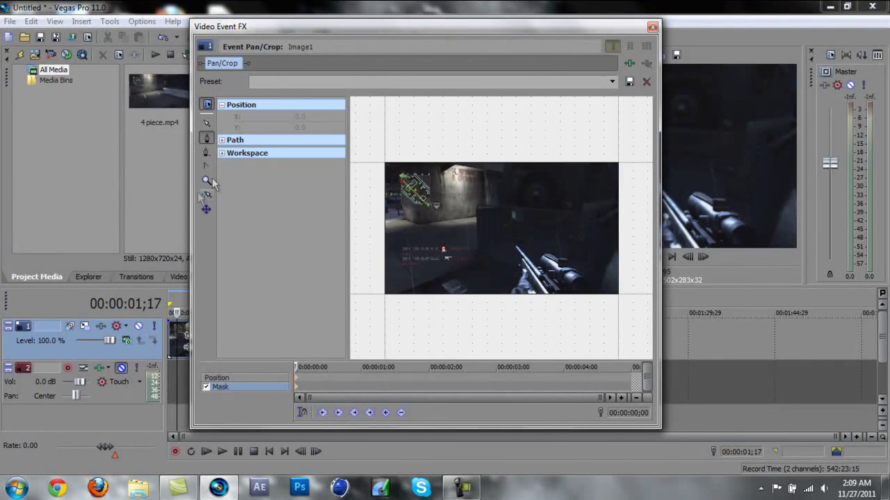
drag(192, 195, 3, 202)
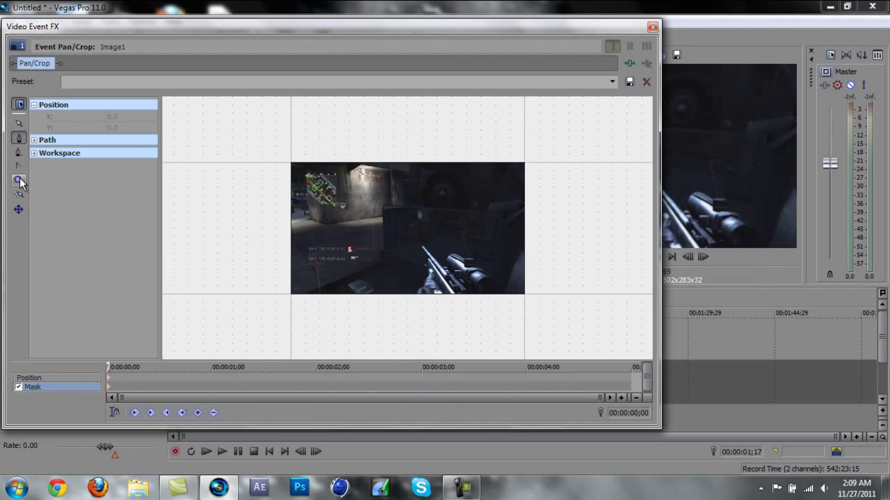
Zoom and pan the pan/crop preview so the gameplay frame fills it
click(19, 180)
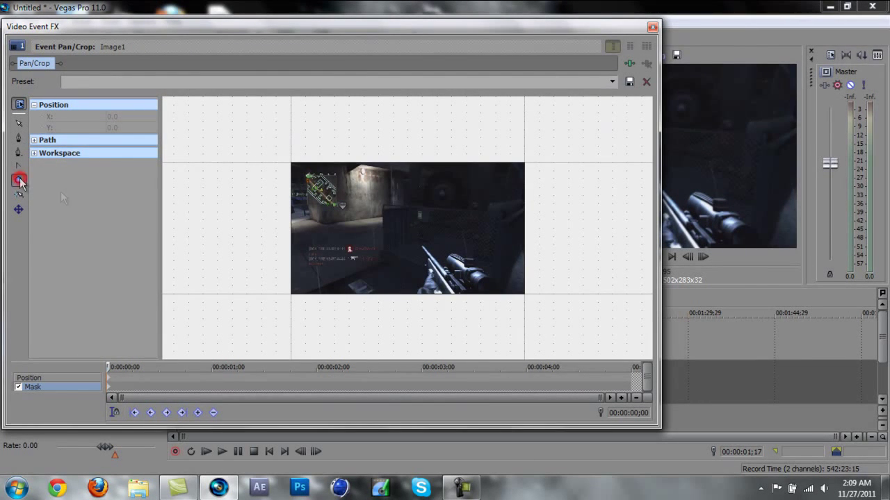
click(215, 227)
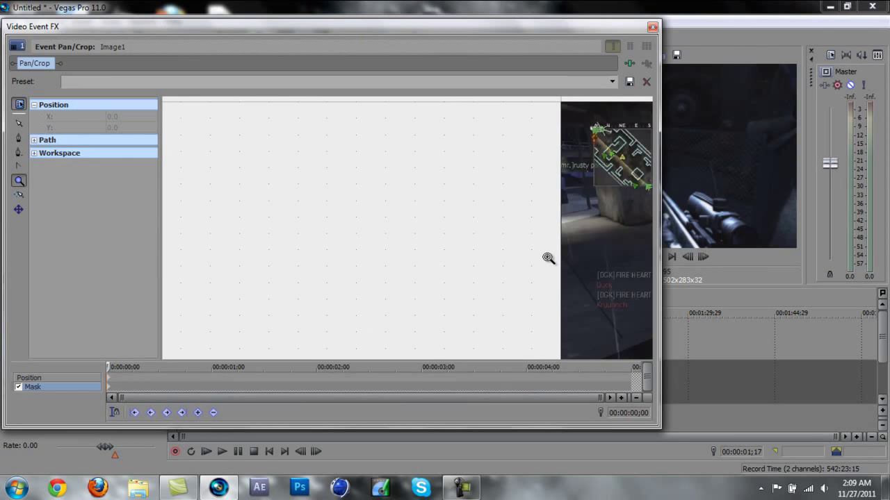
click(580, 248)
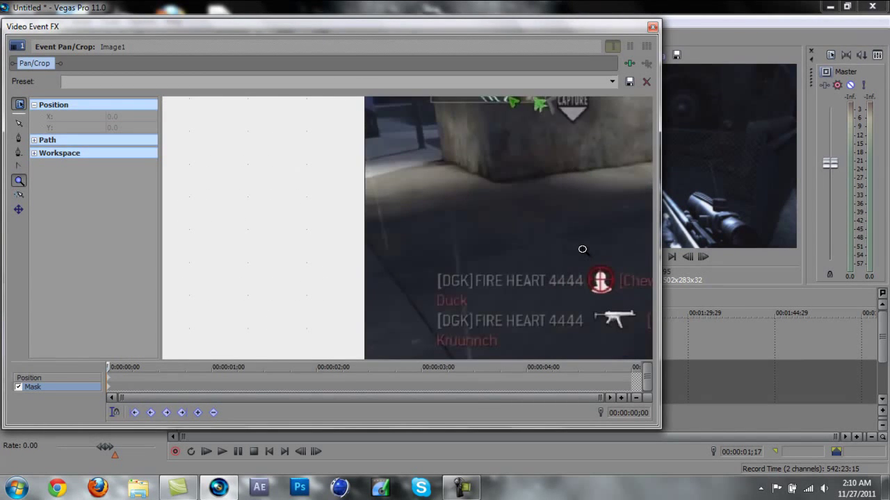
right_click(247, 211)
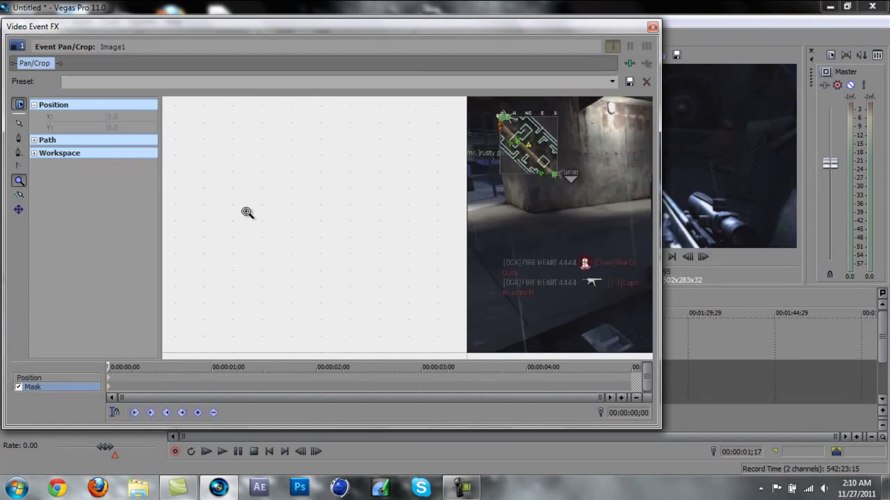
click(19, 123)
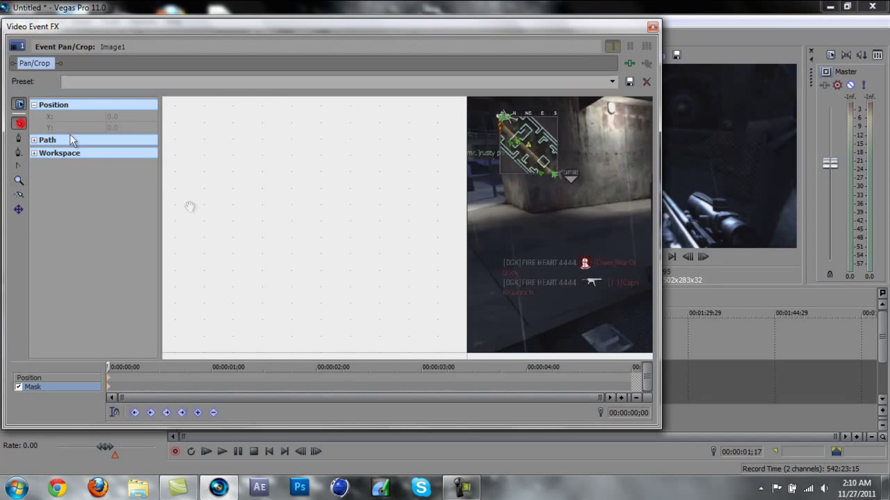
mouse_move(338, 277)
mouse_down()
mouse_move(327, 269)
mouse_move(171, 312)
mouse_up()
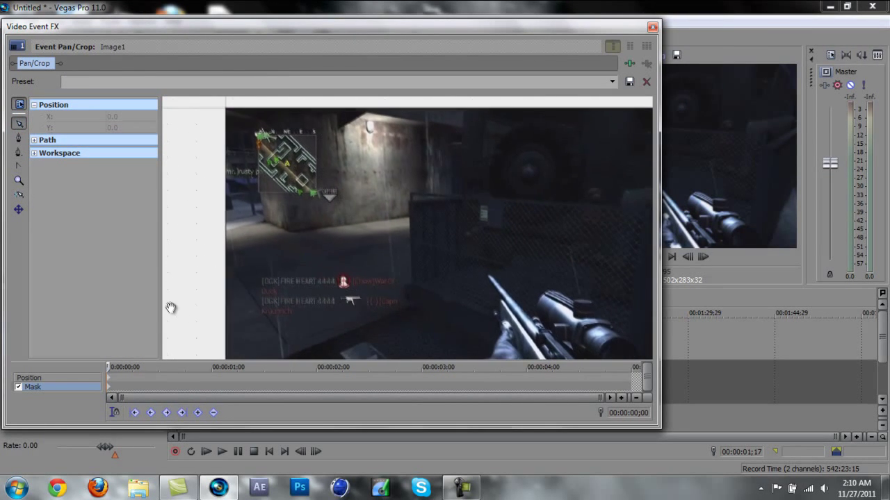
mouse_move(290, 313)
mouse_down()
mouse_move(208, 298)
mouse_move(237, 301)
mouse_up()
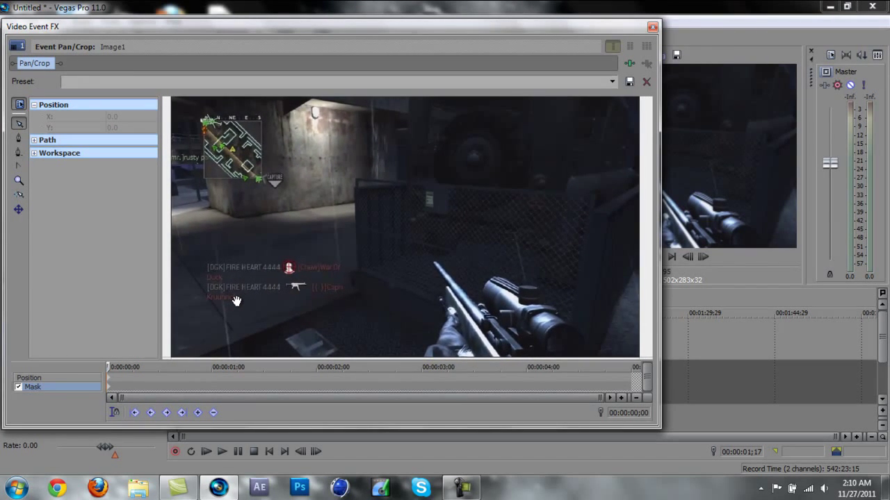
drag(236, 300, 231, 301)
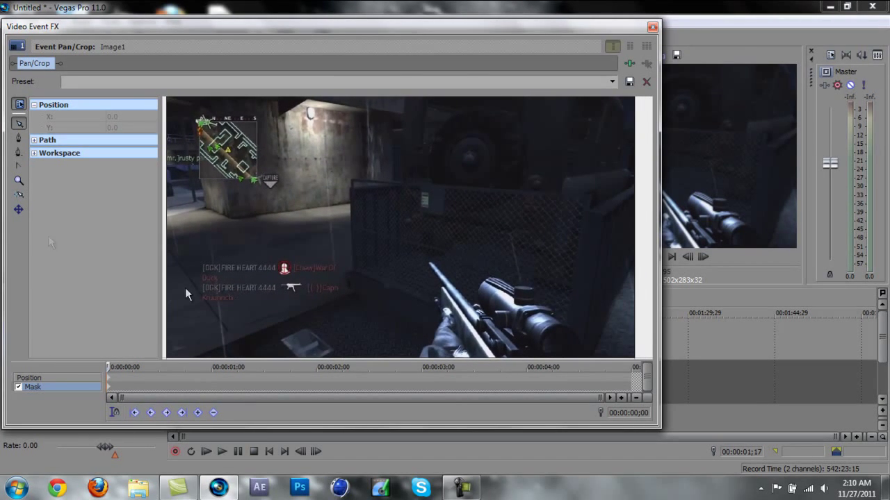
click(19, 137)
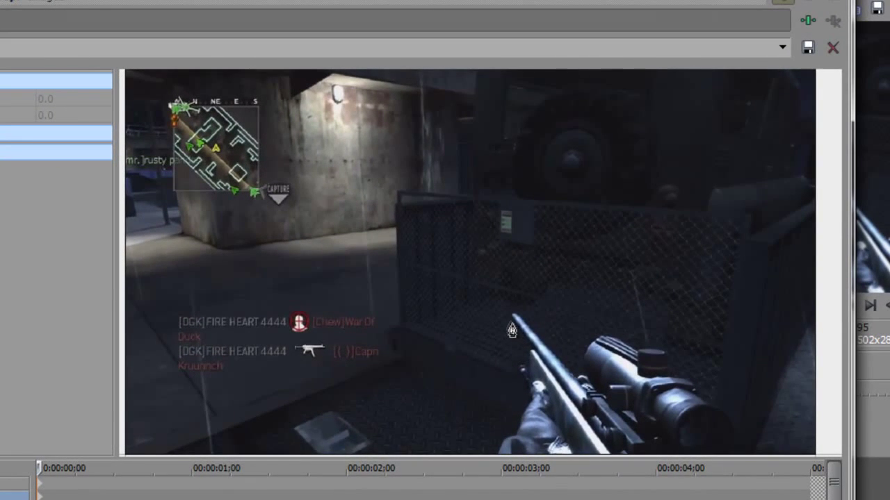
Place mask anchor points from the barrel tip down the rifle's left edge
click(510, 319)
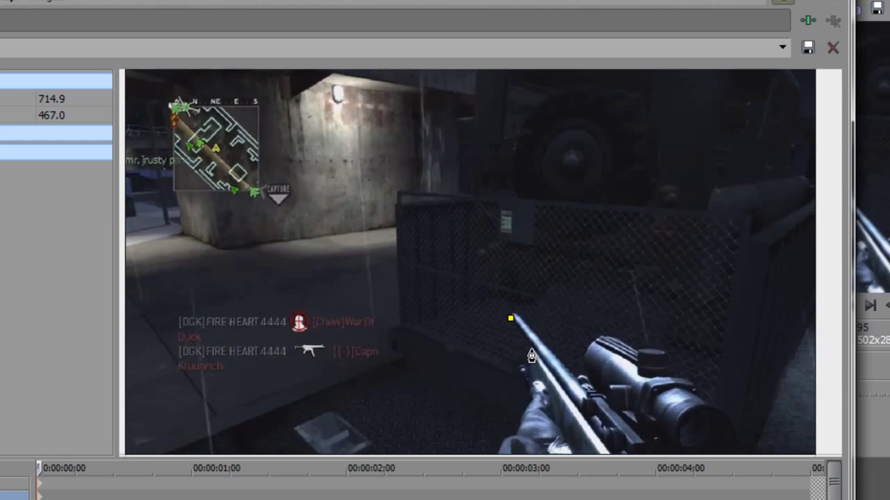
click(531, 349)
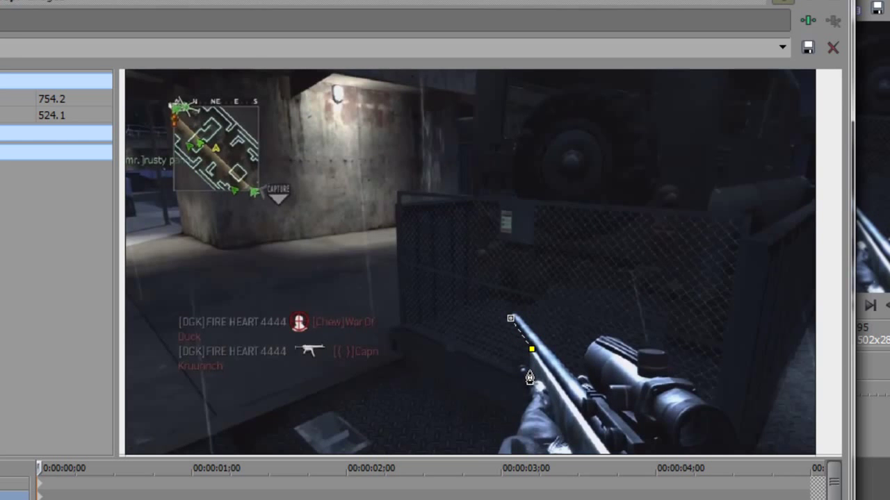
click(528, 372)
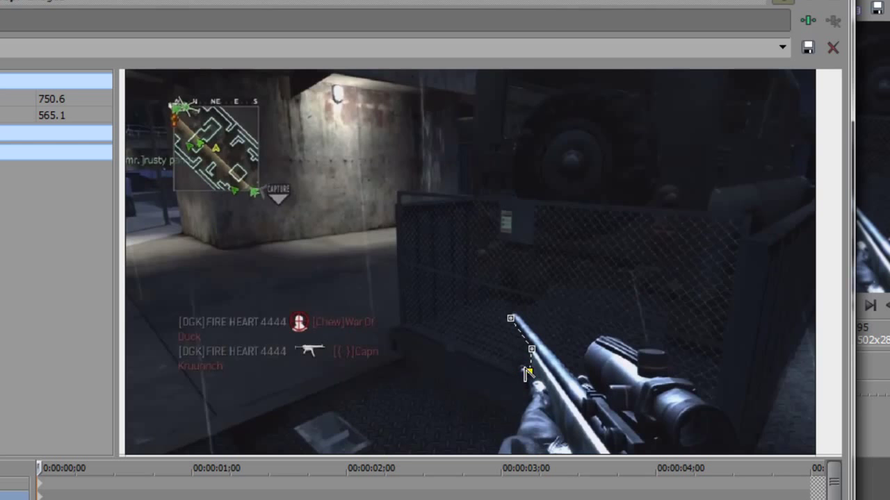
click(521, 367)
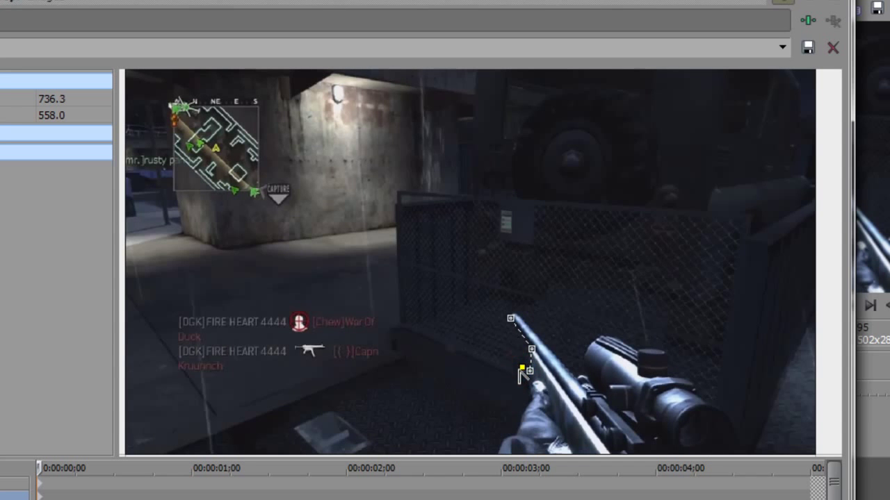
click(517, 374)
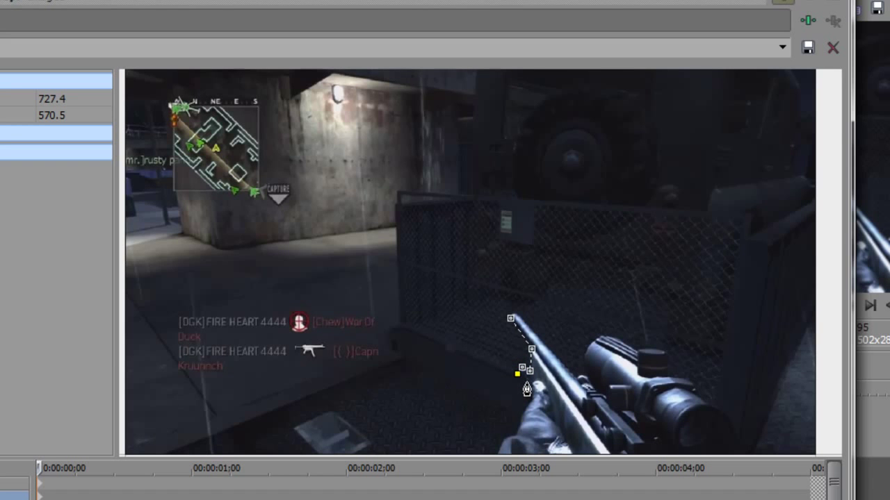
click(528, 382)
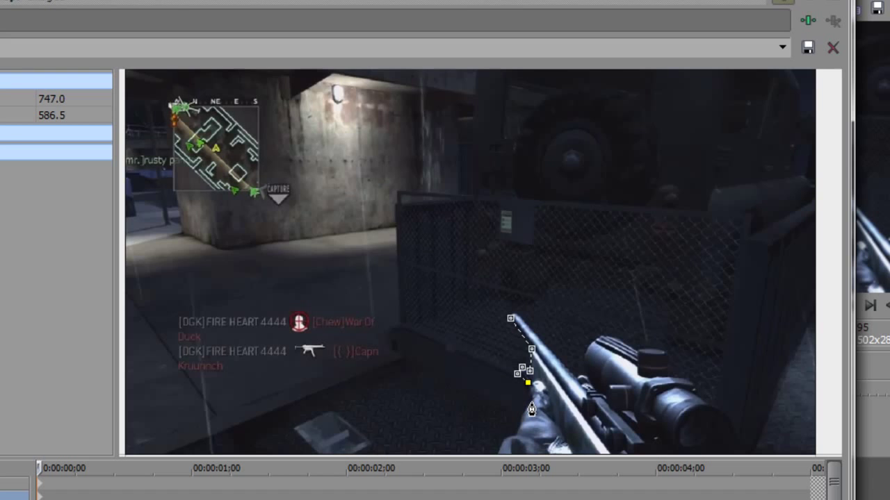
click(529, 393)
click(531, 402)
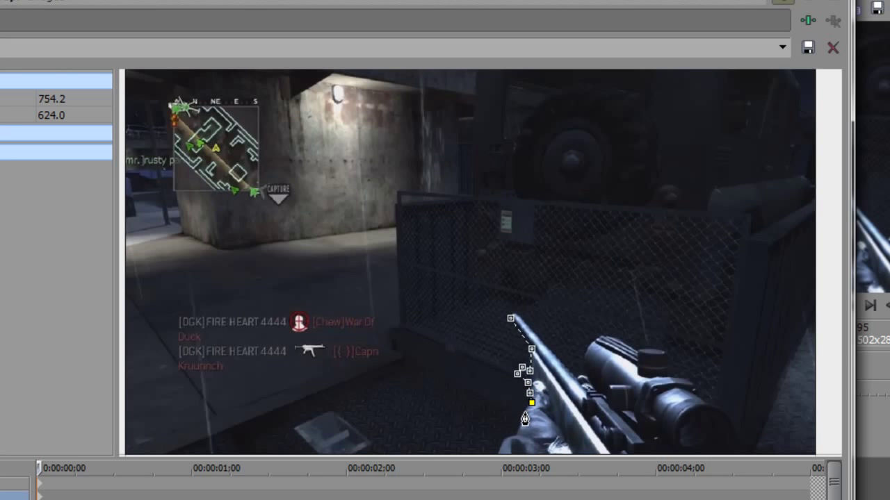
click(525, 413)
Continue the mask points past the gun hand to the frame's bottom edge
click(520, 424)
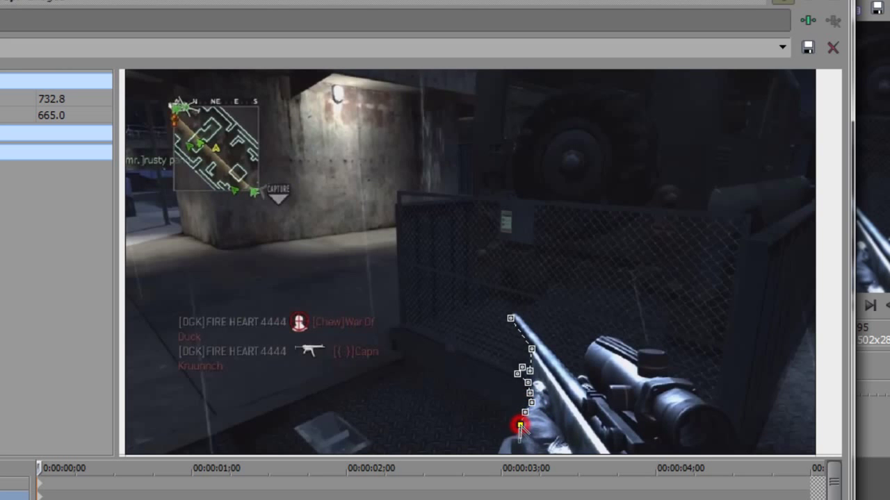
click(515, 437)
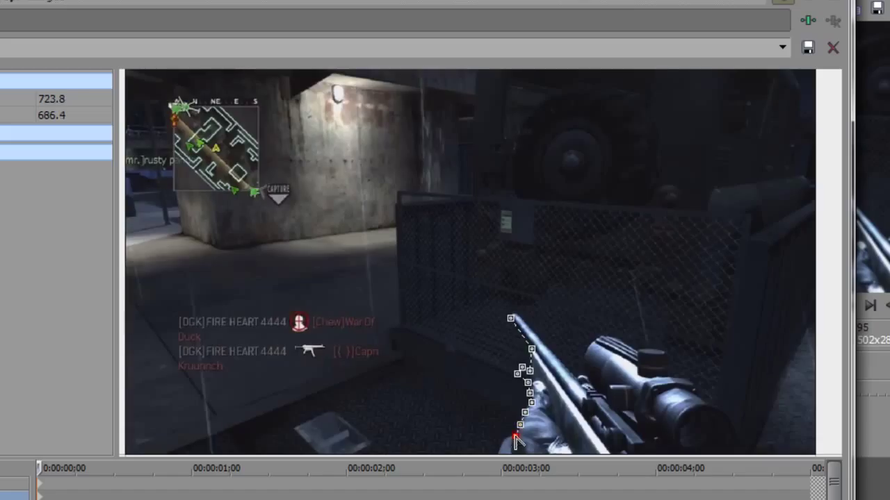
click(504, 441)
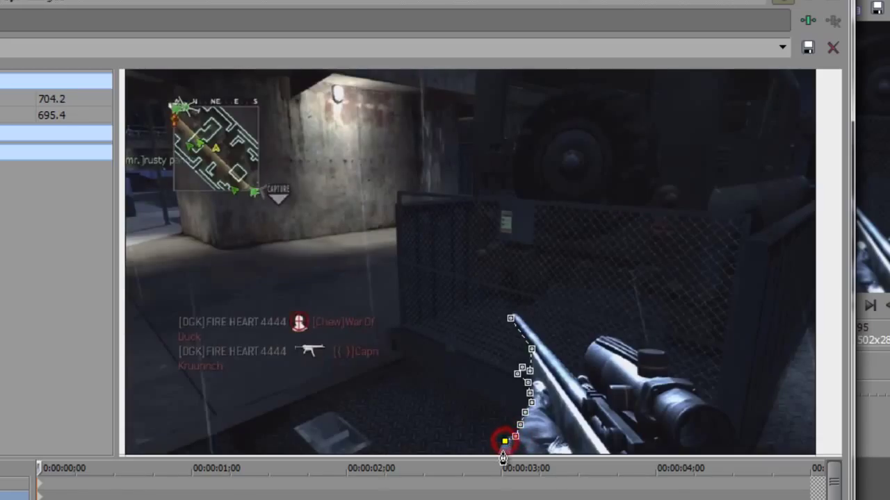
click(498, 454)
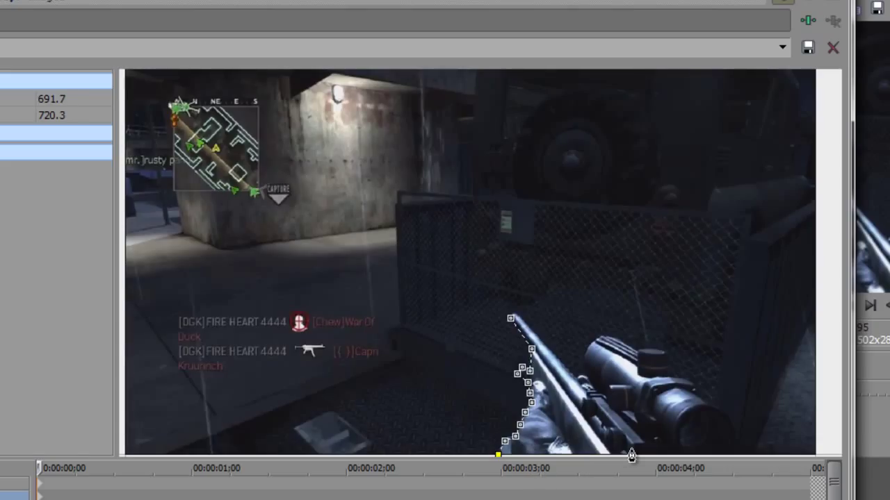
click(513, 319)
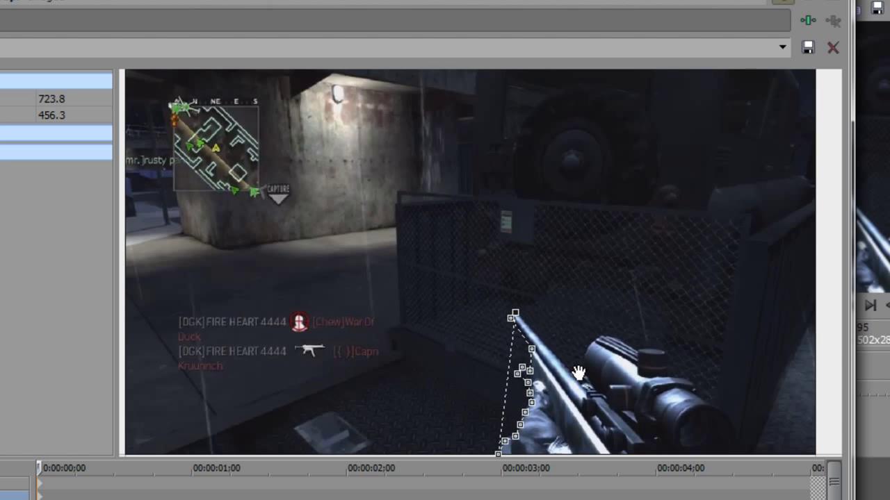
scroll(578, 375, down, 1)
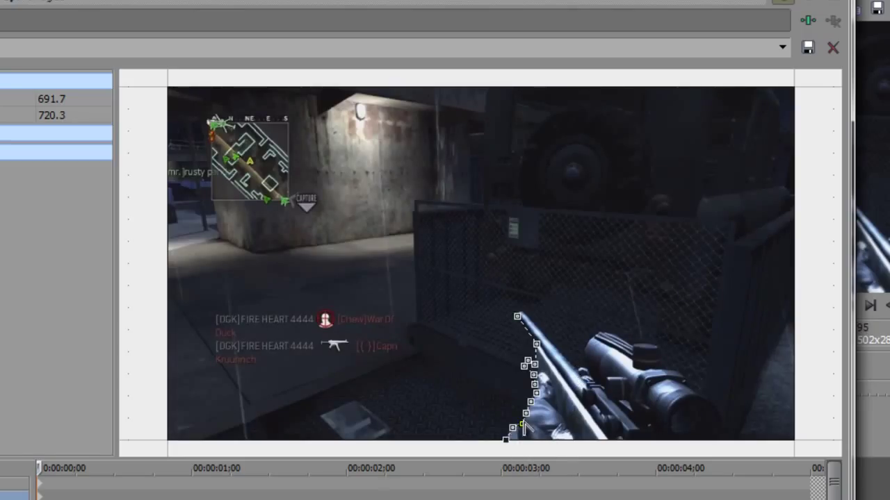
Extend the mask along the frame bottom to the lower right and up to the scope
drag(505, 440, 505, 452)
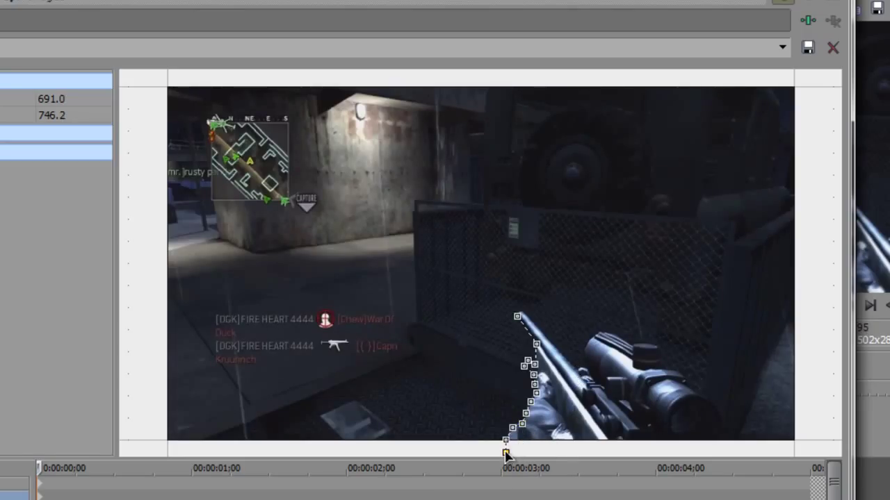
click(721, 455)
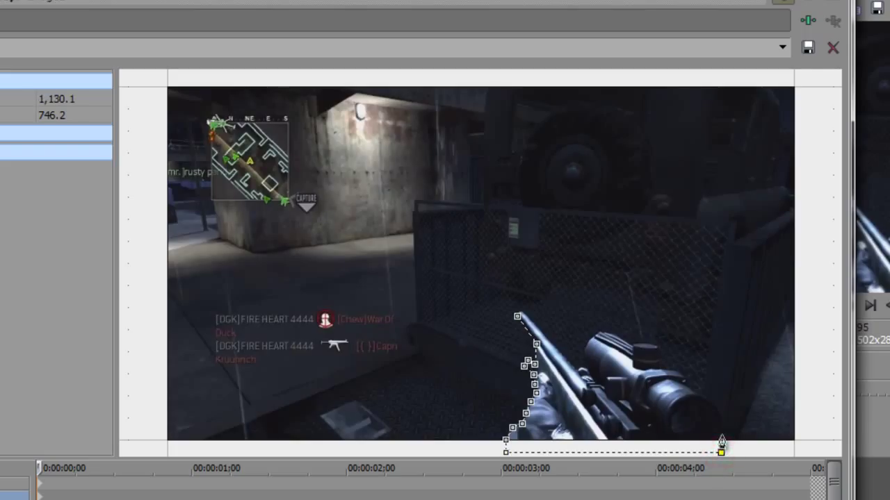
drag(718, 448, 718, 440)
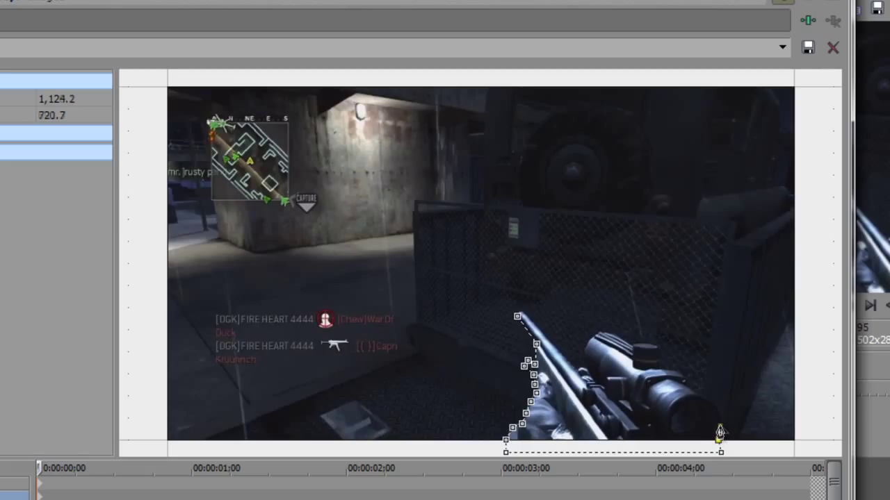
drag(719, 434, 717, 417)
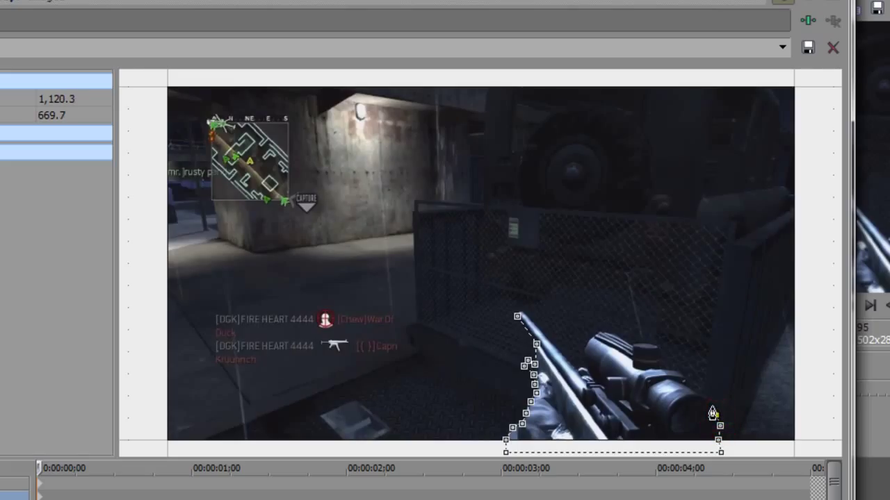
click(716, 415)
click(710, 407)
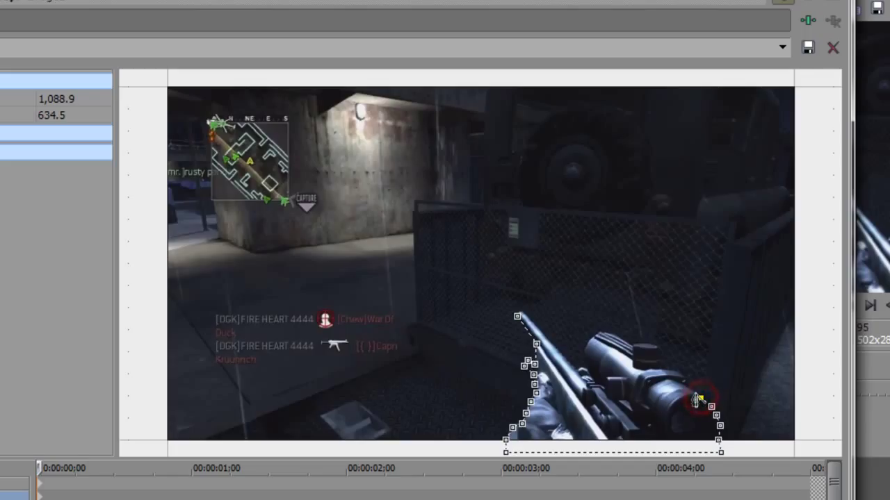
Trace mask points around the scope's lens end and across its top
click(693, 394)
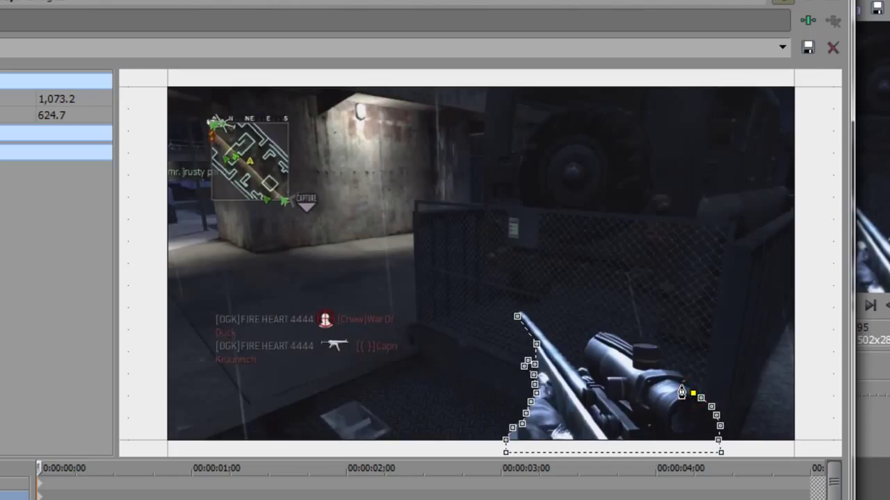
click(682, 384)
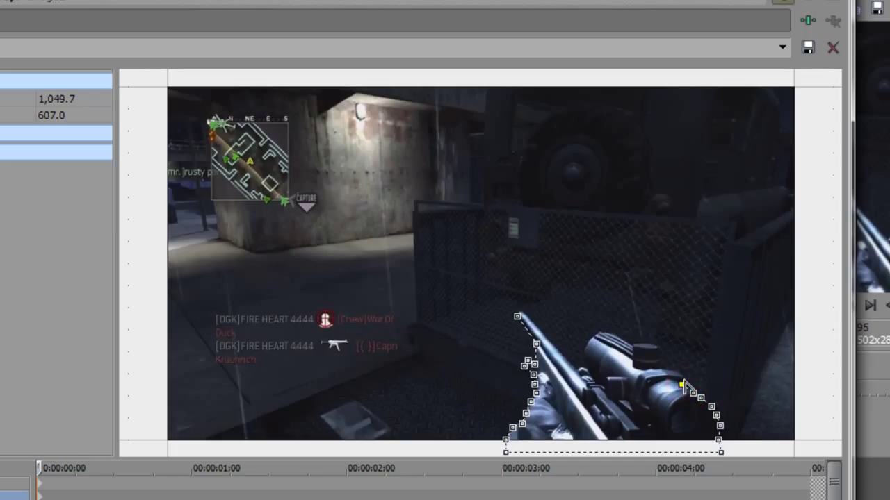
click(678, 374)
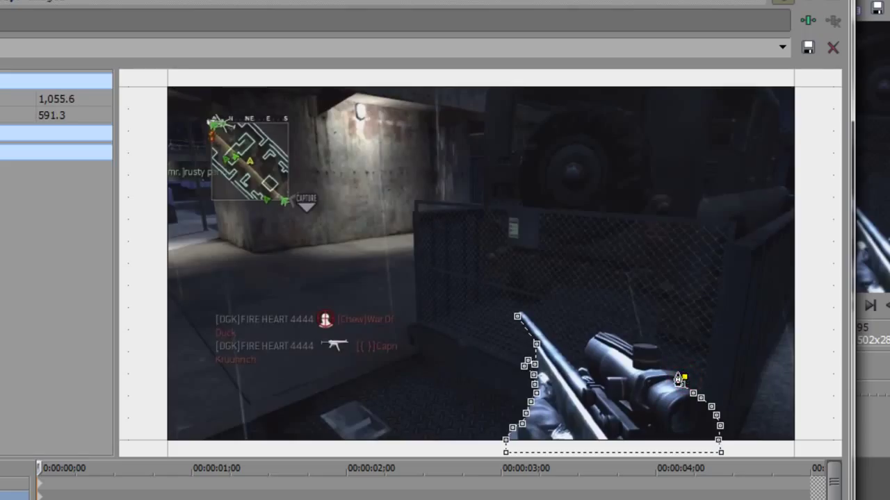
click(668, 372)
click(660, 364)
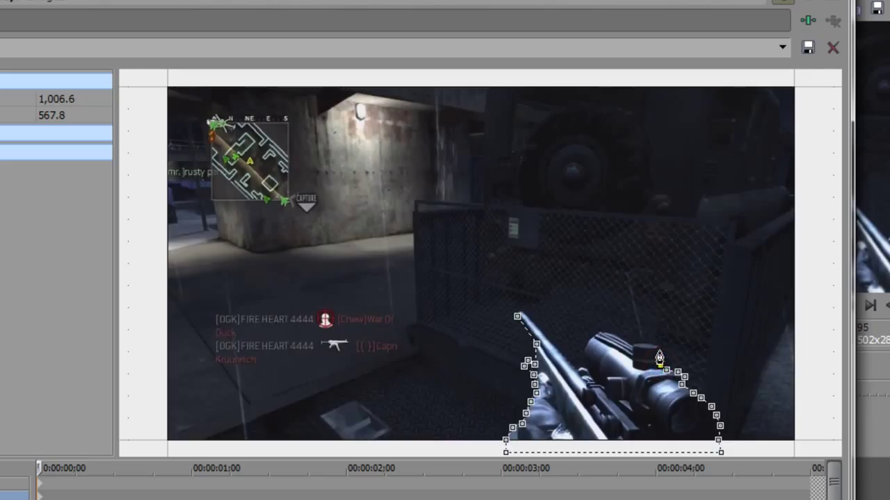
click(658, 349)
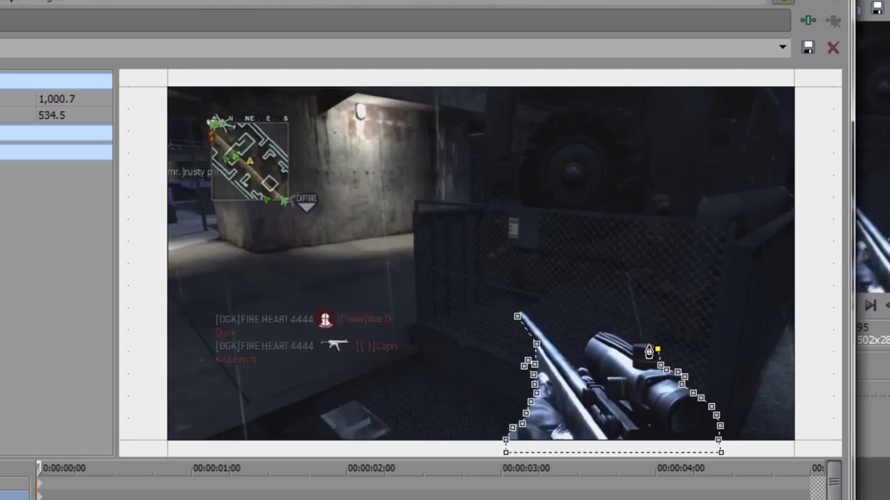
click(649, 346)
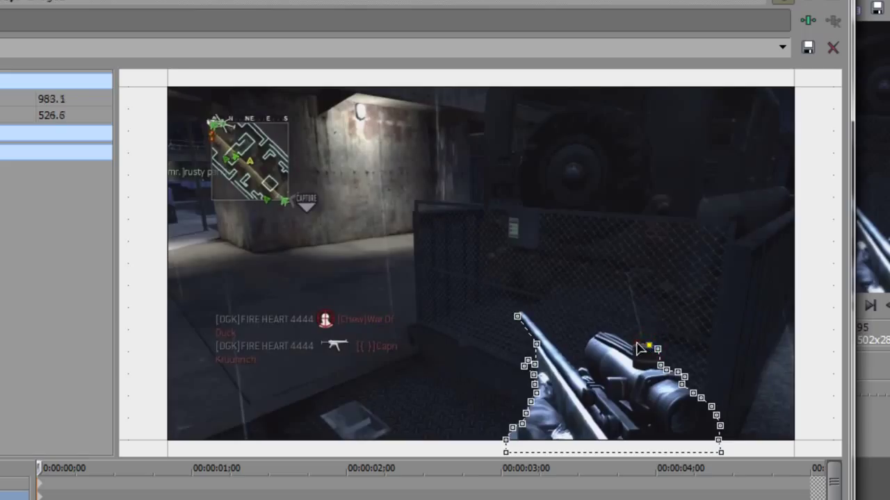
click(638, 345)
click(630, 346)
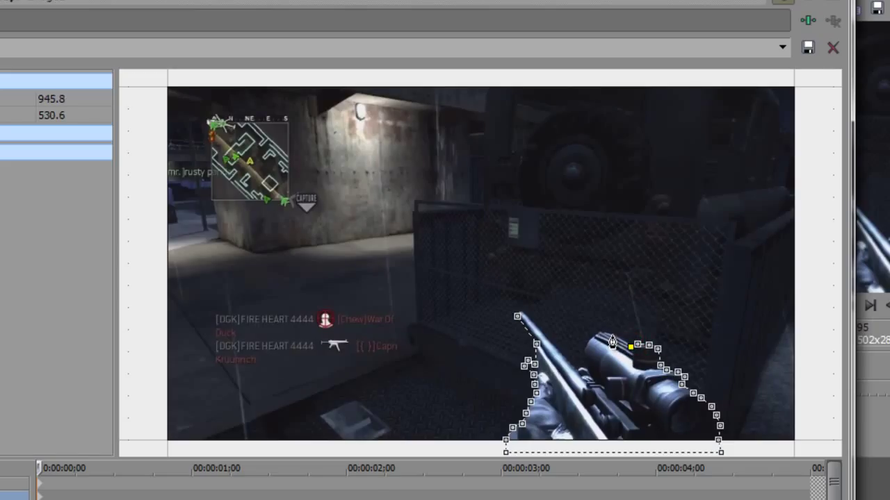
Wrap the mask around the scope's rear and down the rifle body toward the barrel
click(612, 337)
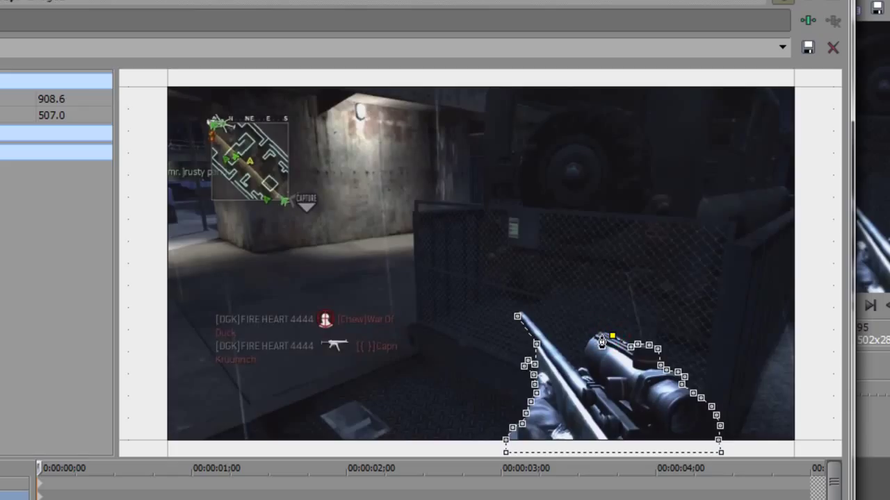
click(598, 334)
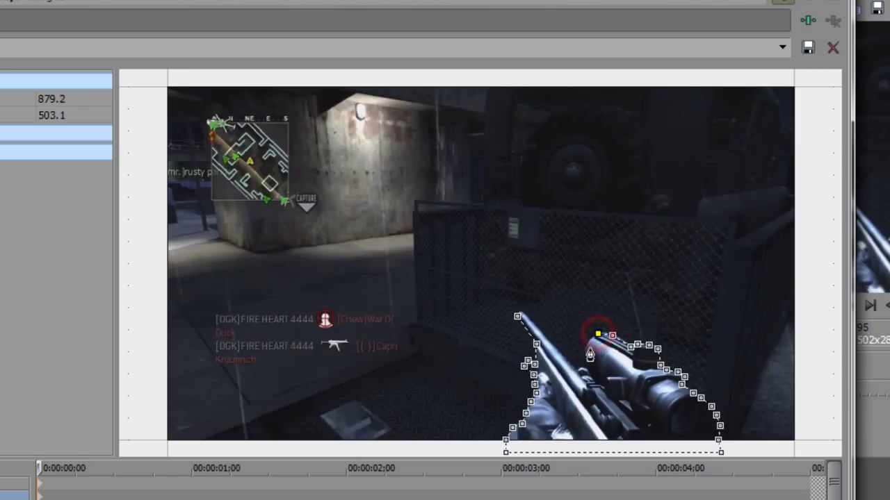
click(587, 346)
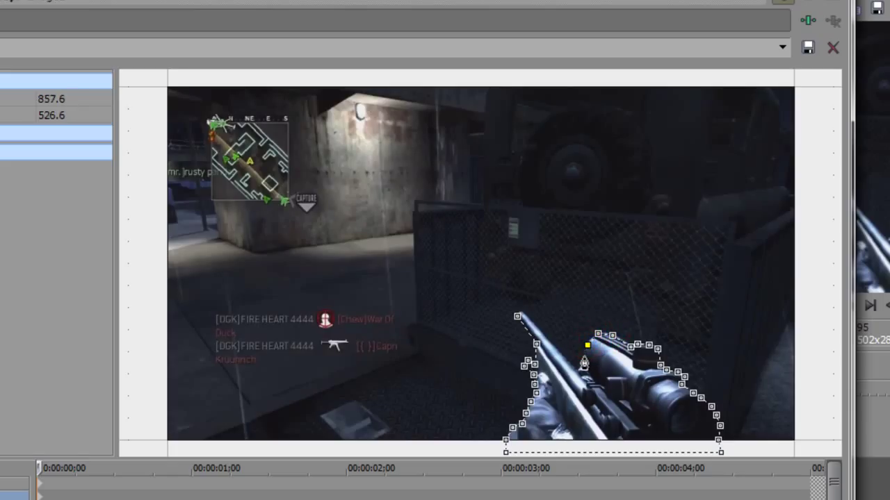
click(582, 356)
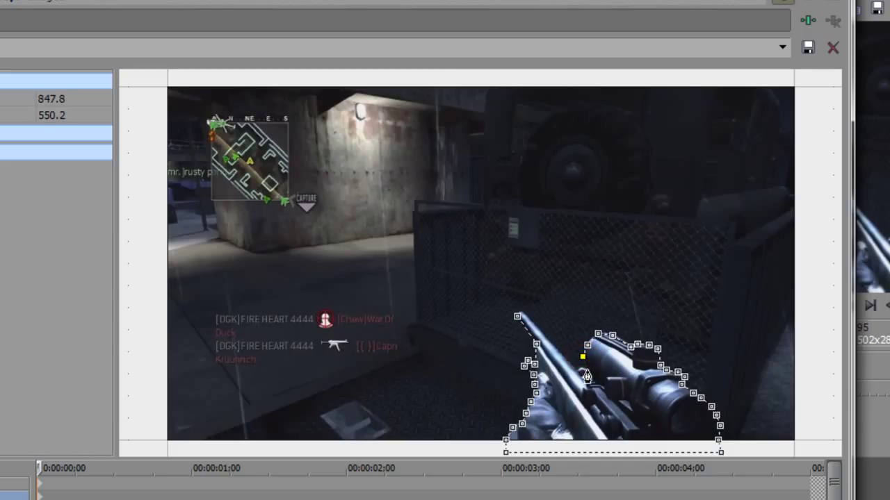
click(587, 371)
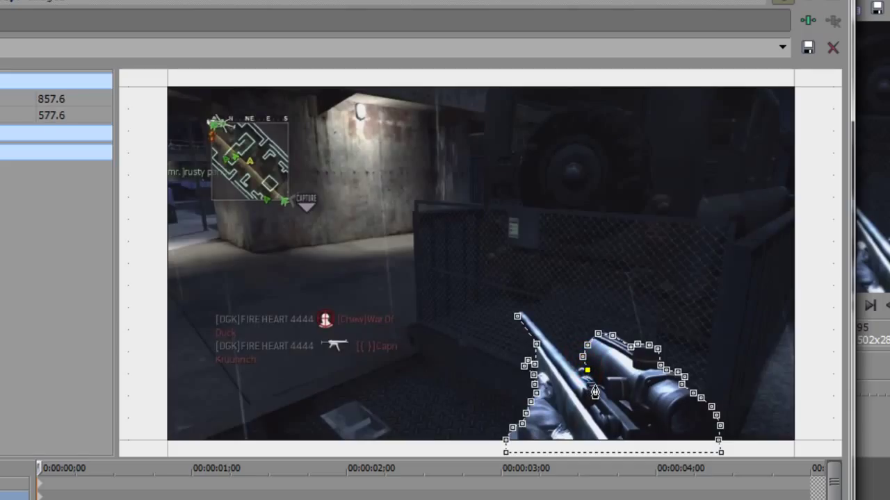
click(595, 385)
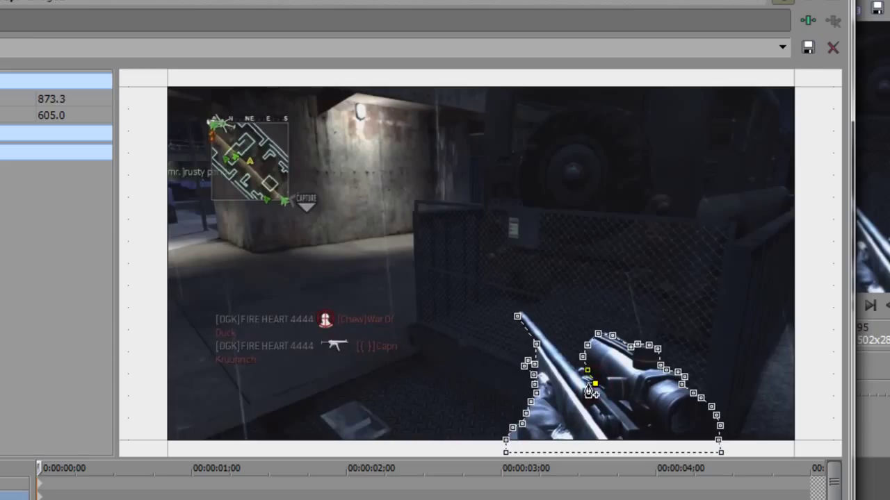
click(587, 387)
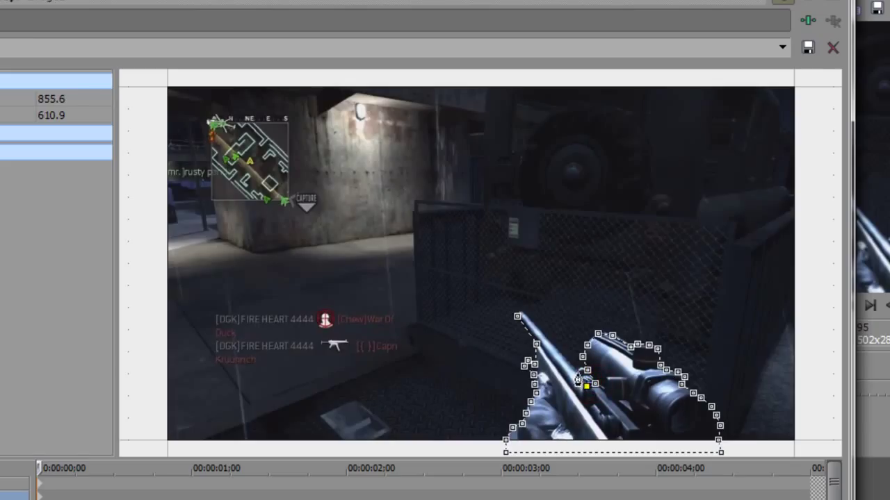
drag(578, 379, 544, 345)
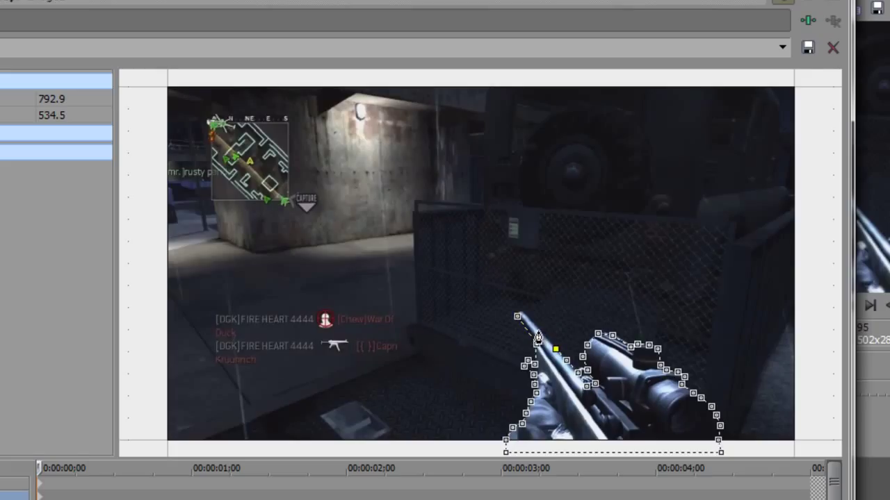
Drag the last mask points onto the barrel tip to close the rifle outline
drag(538, 338, 520, 316)
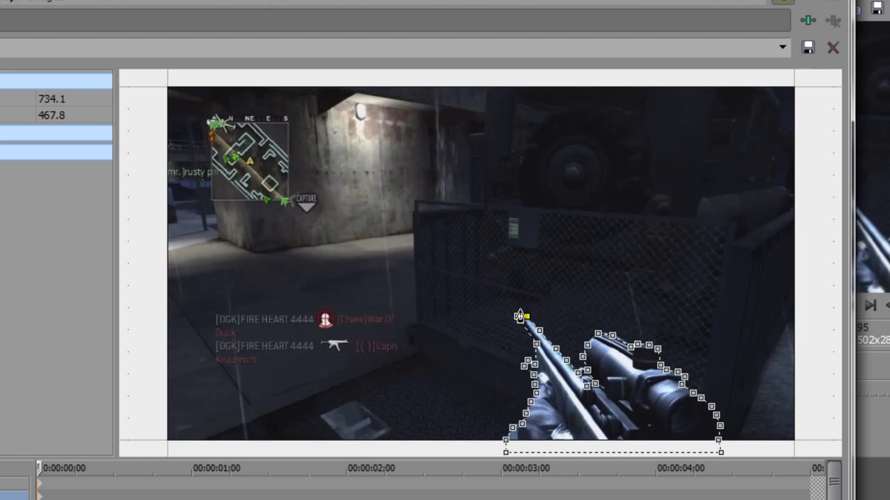
drag(520, 316, 514, 310)
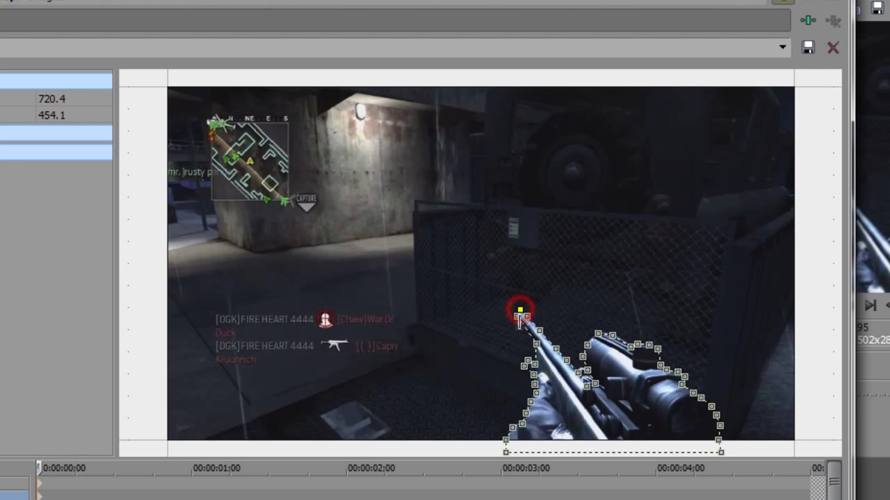
key(ctrl+a)
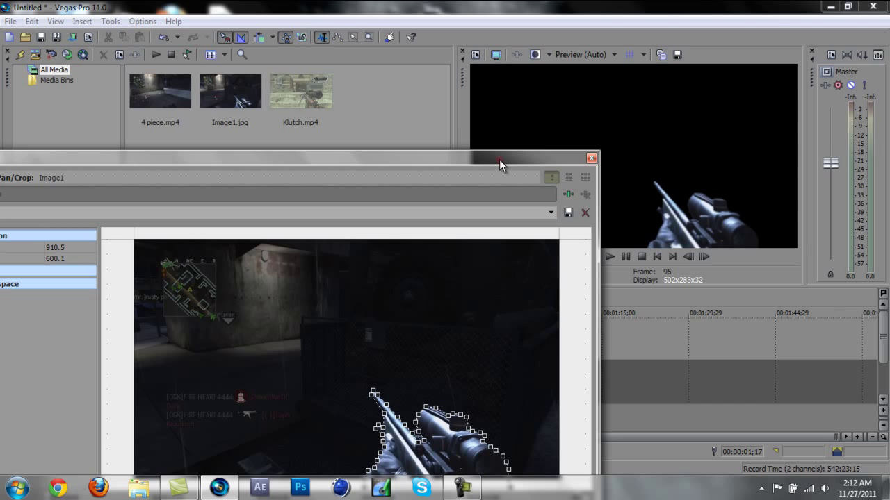
Close the Video Event FX window and set the playhead to 00:00:03;08
drag(499, 159, 524, 61)
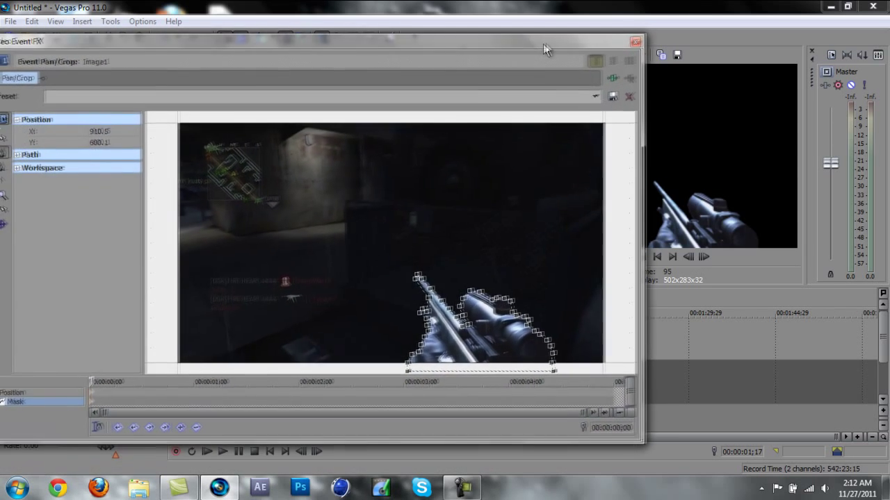
drag(524, 61, 617, 42)
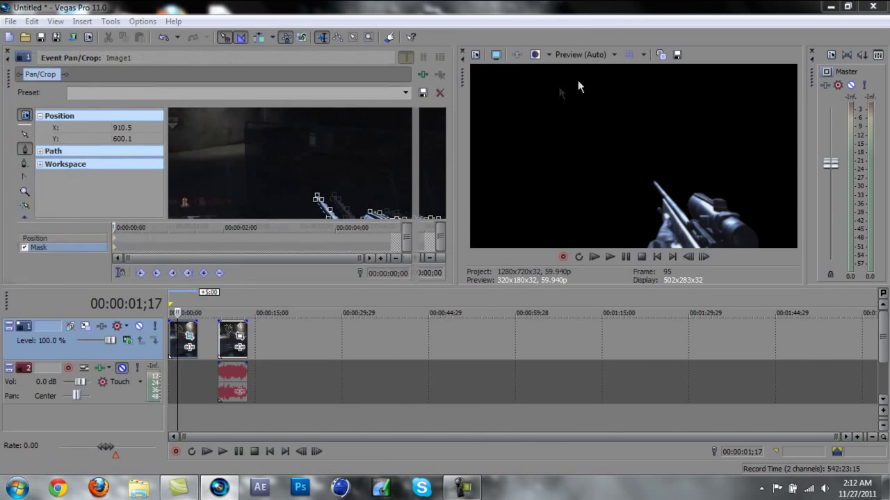
mouse_move(578, 81)
mouse_down()
mouse_move(634, 20)
mouse_move(643, 24)
mouse_up()
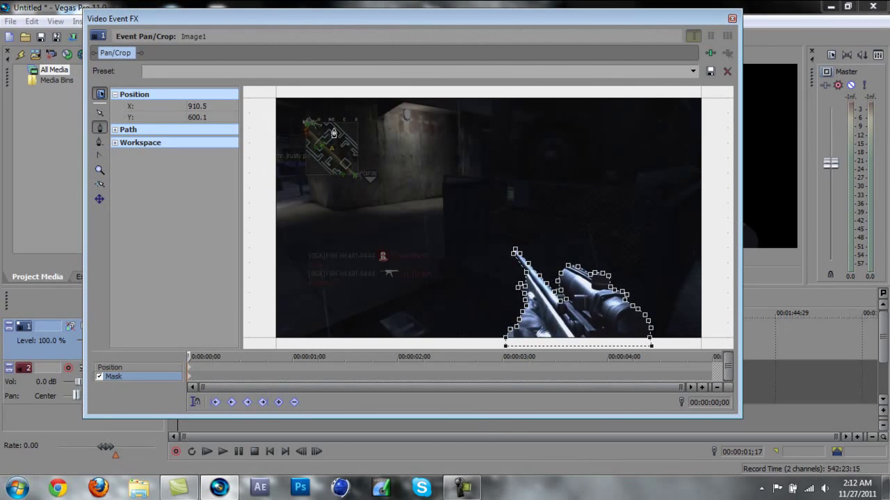
click(732, 20)
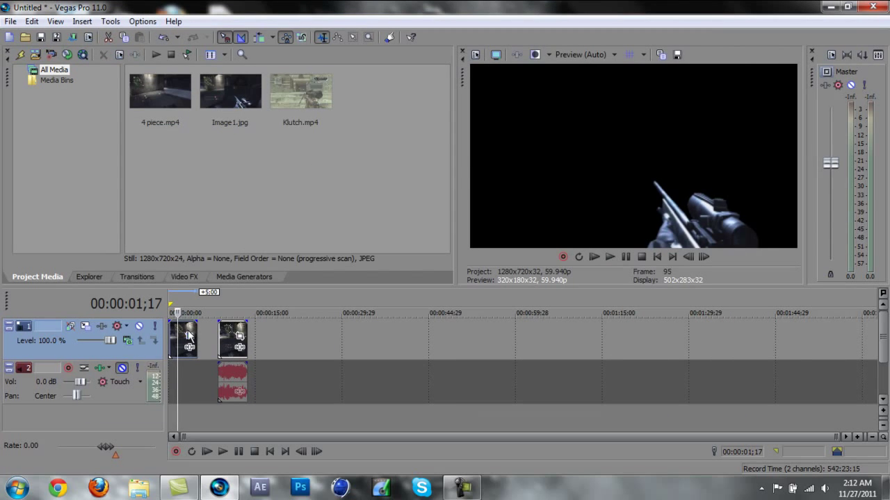
click(187, 330)
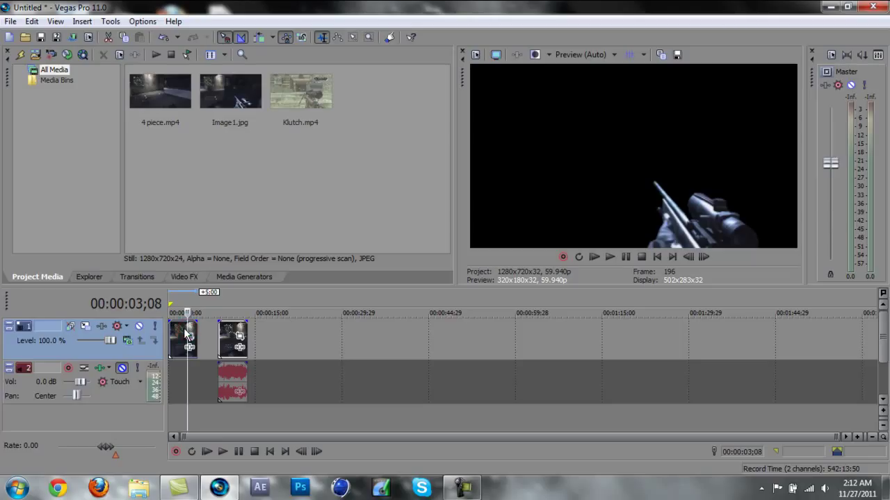
Paste an Image1 copy onto a newly inserted top video track at the start and open its Pan/Crop
key(ctrl+v)
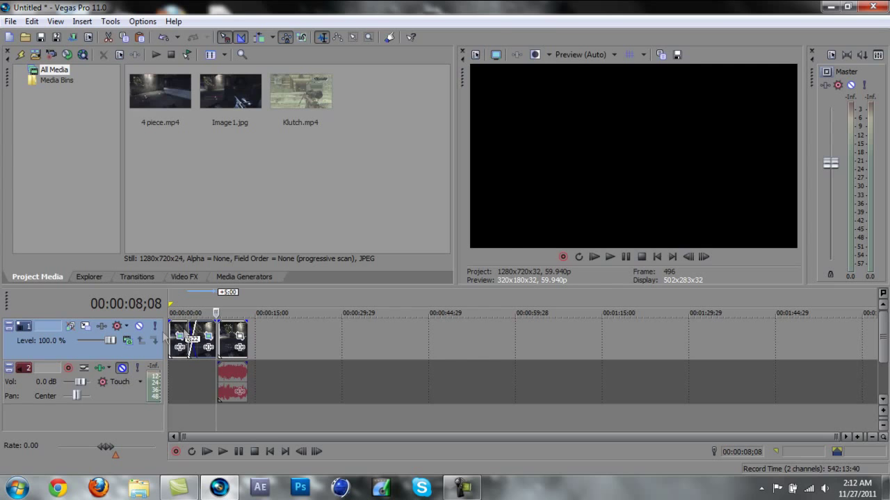
right_click(91, 335)
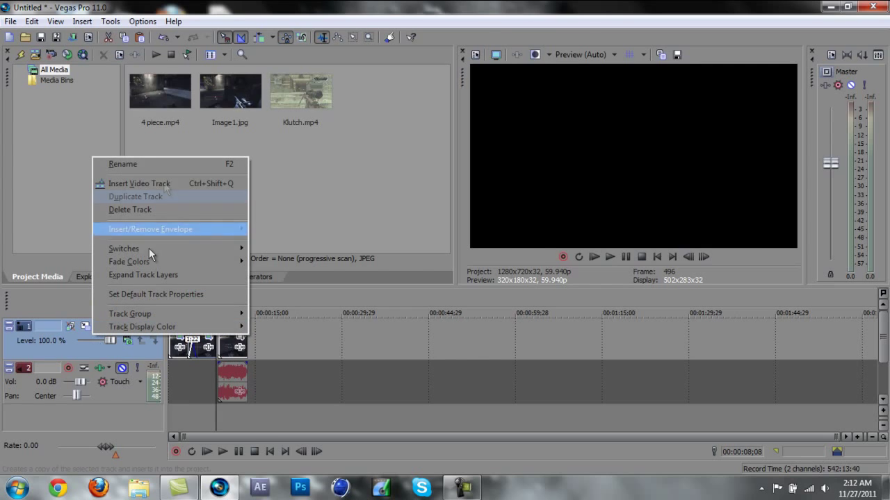
click(167, 181)
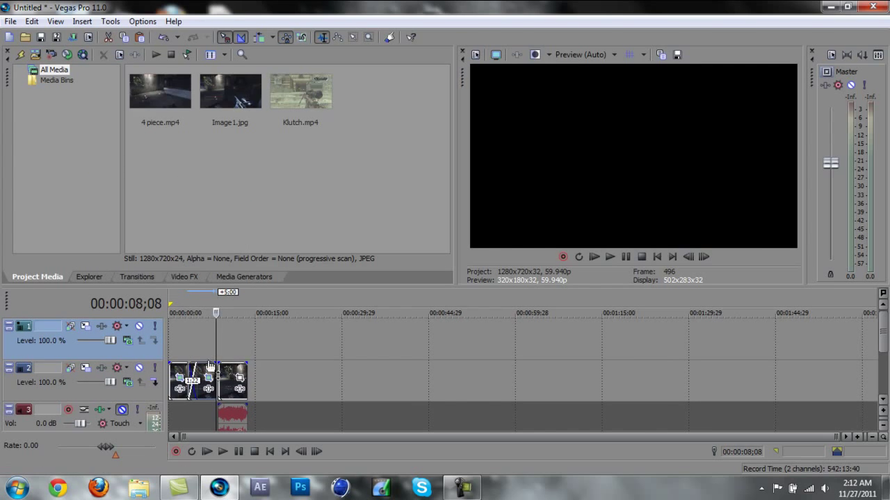
drag(221, 297, 191, 347)
drag(192, 381, 182, 334)
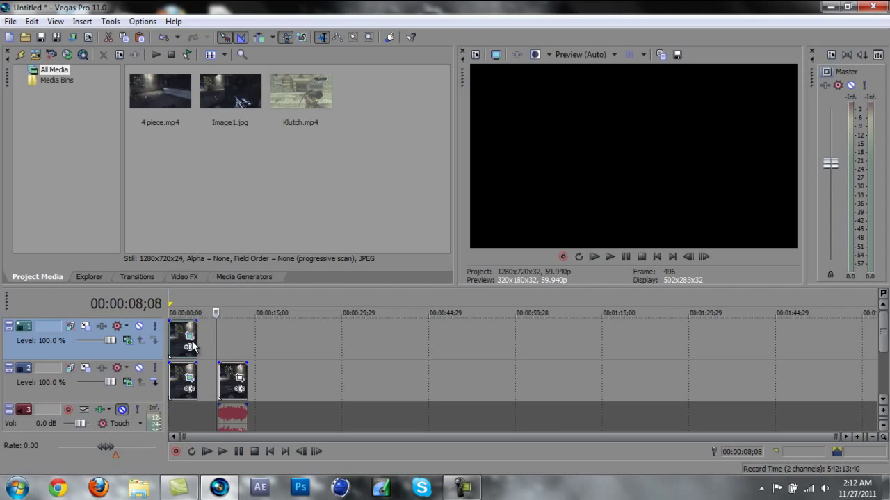
click(181, 332)
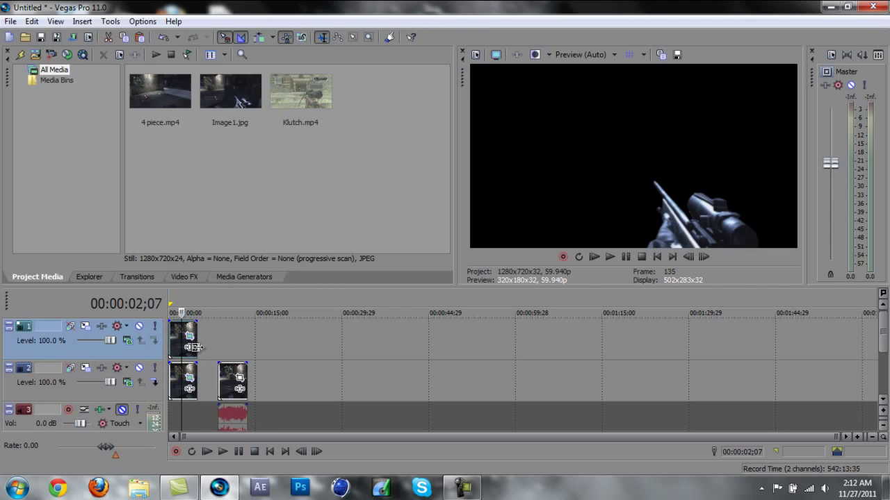
click(190, 337)
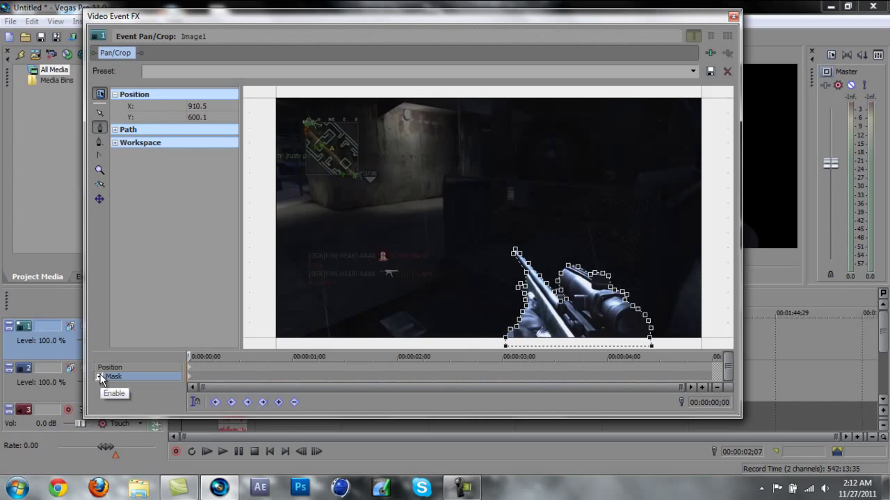
Clear the existing gun mask on the Image1 copy so the full gameplay frame shows
click(100, 141)
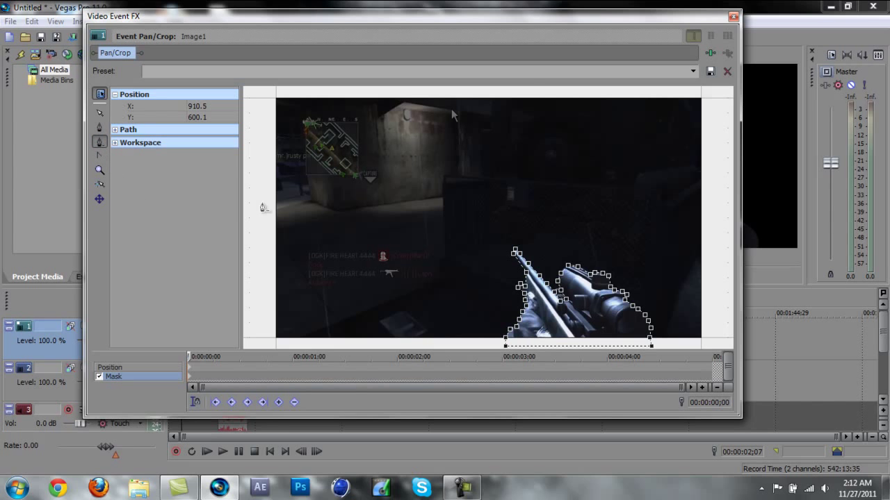
mouse_move(702, 15)
mouse_down()
mouse_move(579, 95)
mouse_move(685, 27)
mouse_up()
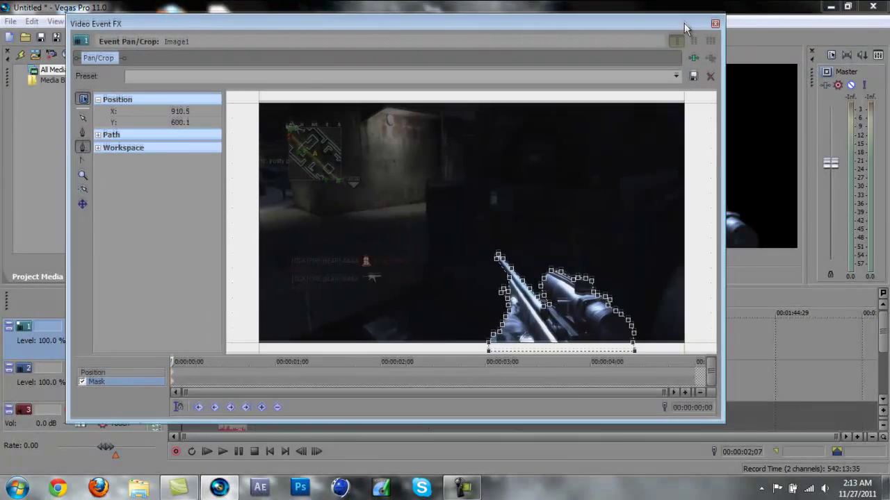
click(542, 300)
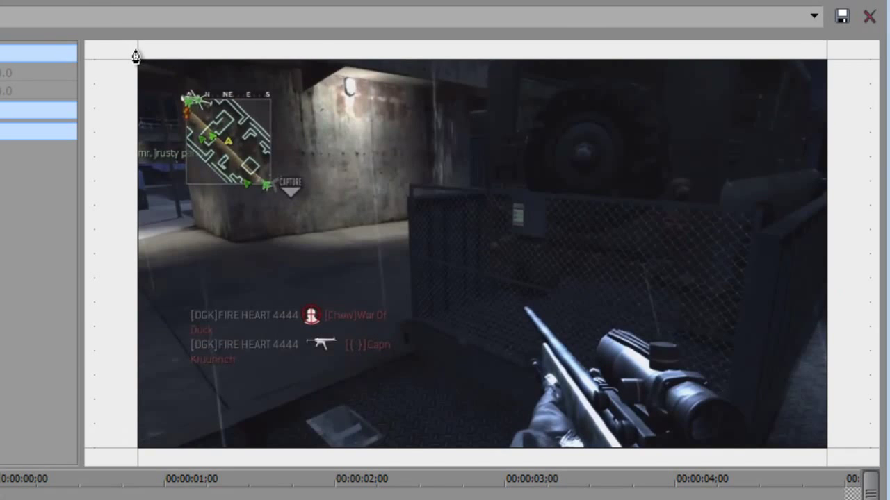
Place mask points at the top-left and bottom-left corners, curving along the bottom to the rifle grip
click(133, 48)
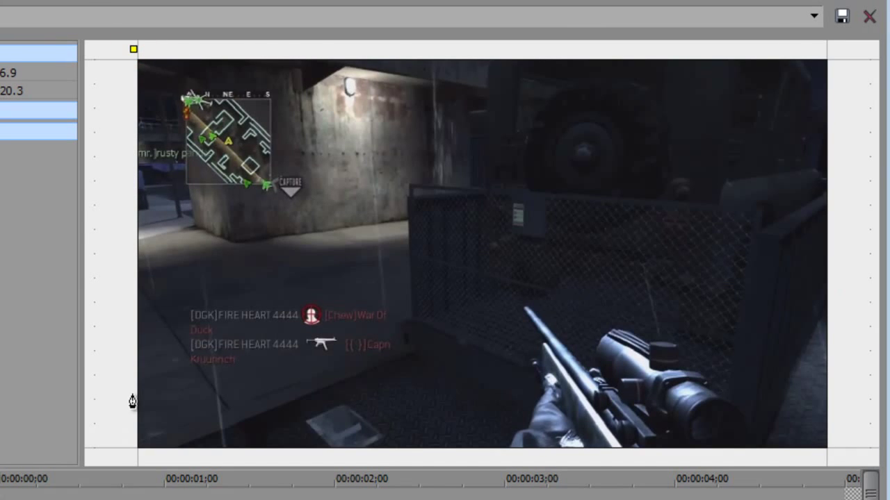
click(130, 461)
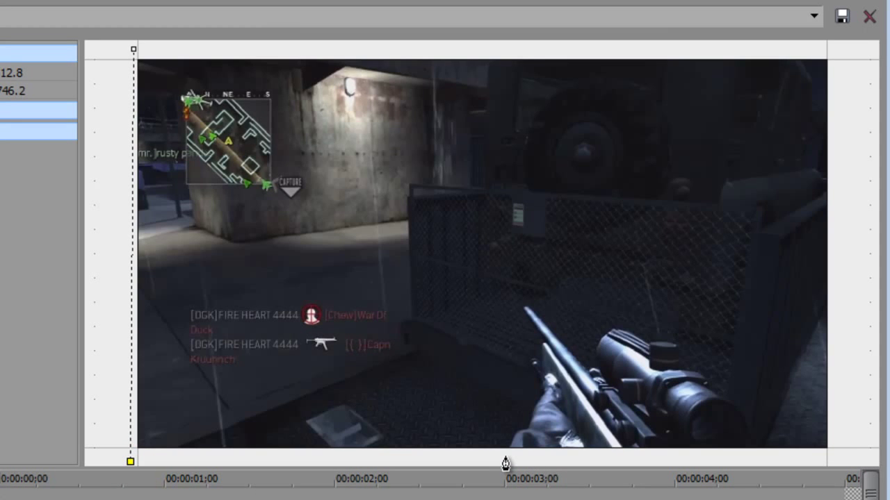
drag(505, 465, 506, 458)
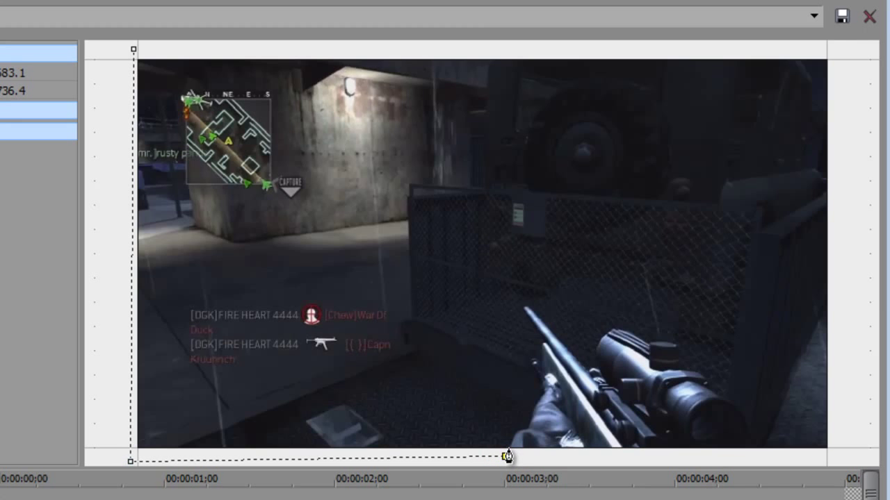
drag(507, 456, 508, 449)
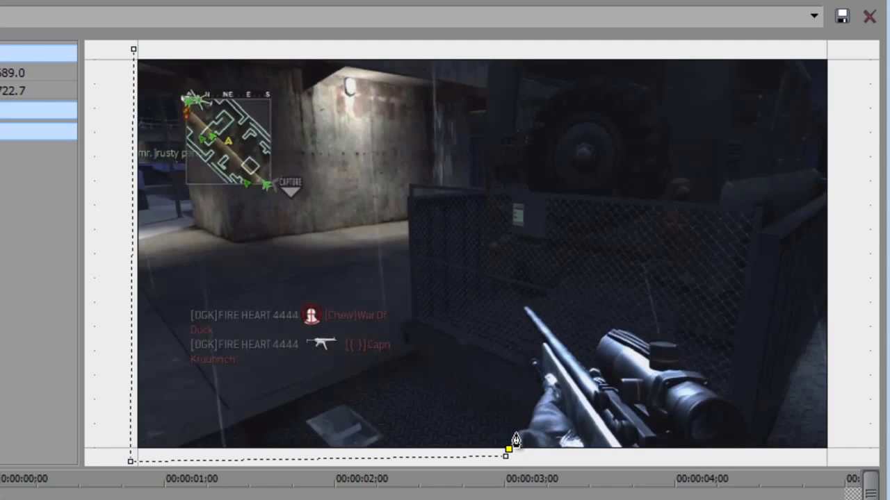
mouse_move(516, 439)
mouse_down()
mouse_move(547, 403)
mouse_move(539, 384)
mouse_up()
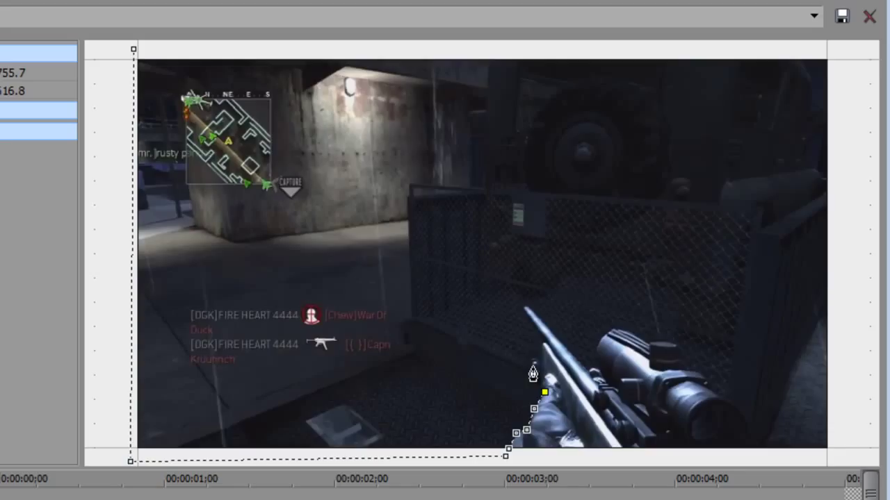
Trace mask points up the hand and the rifle's lower edge to the barrel tip
click(532, 368)
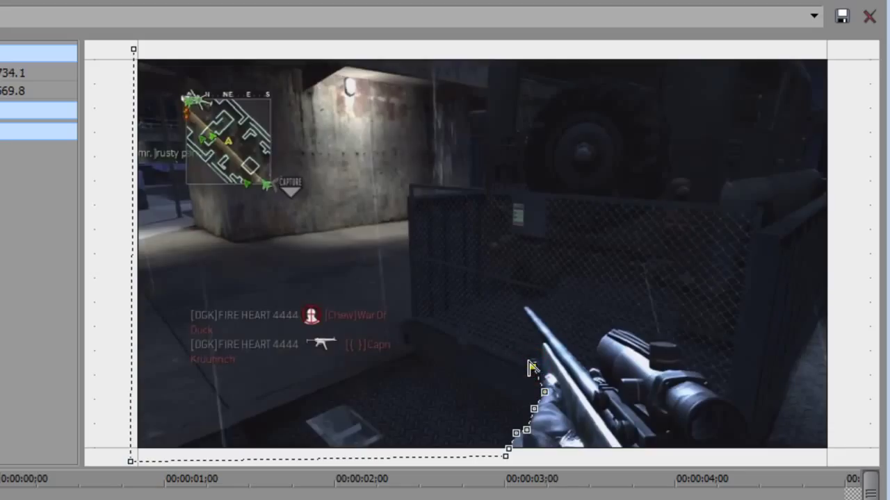
click(528, 358)
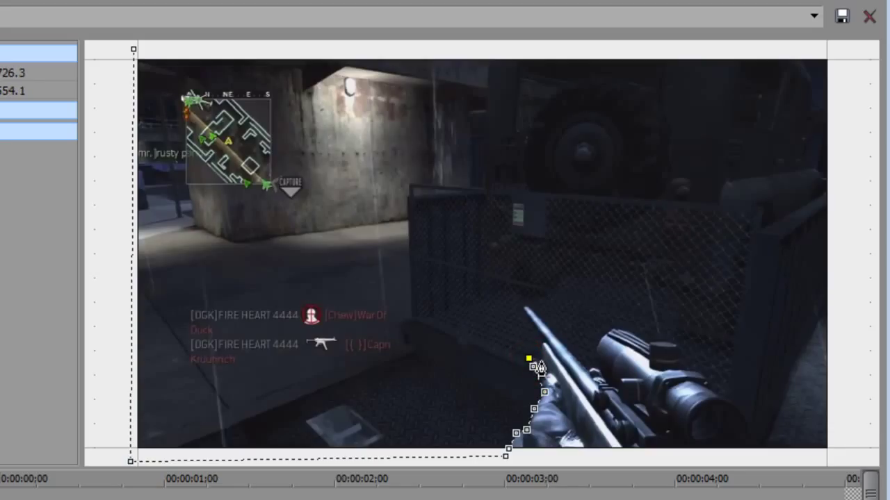
click(540, 361)
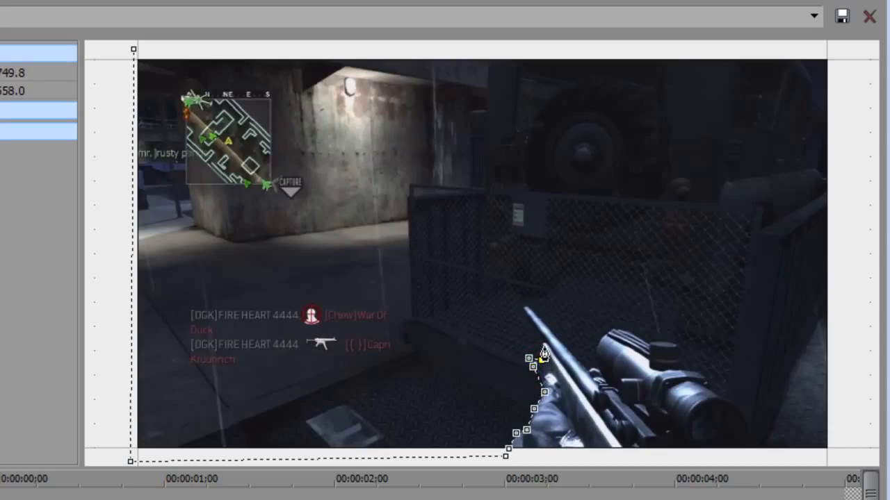
click(543, 347)
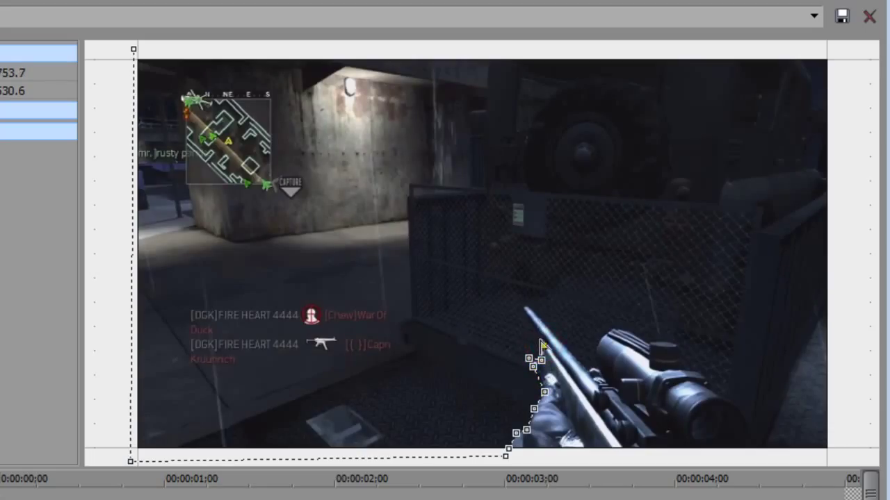
click(543, 337)
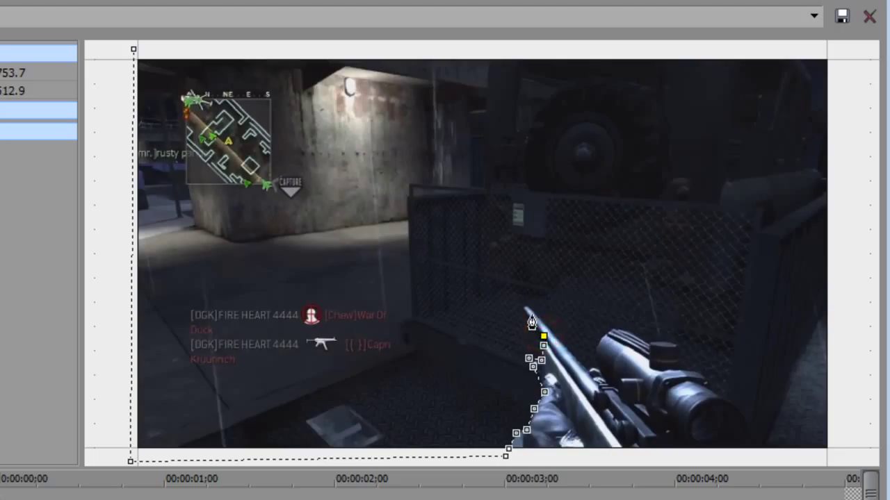
click(525, 311)
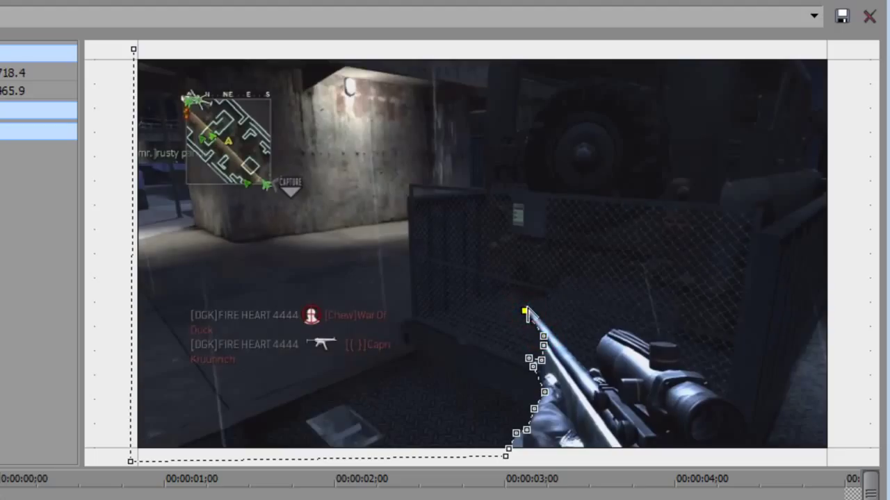
click(530, 308)
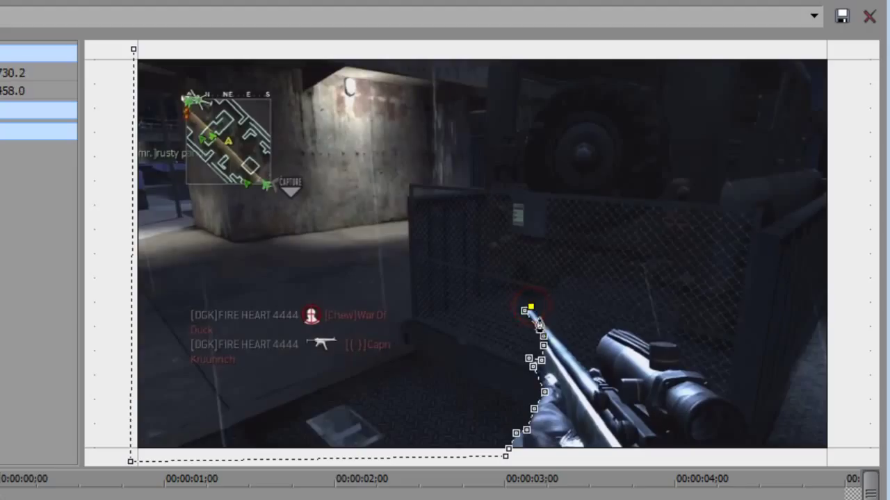
Continue the mask outline along the barrel, around the scope mount and over the scope
click(588, 376)
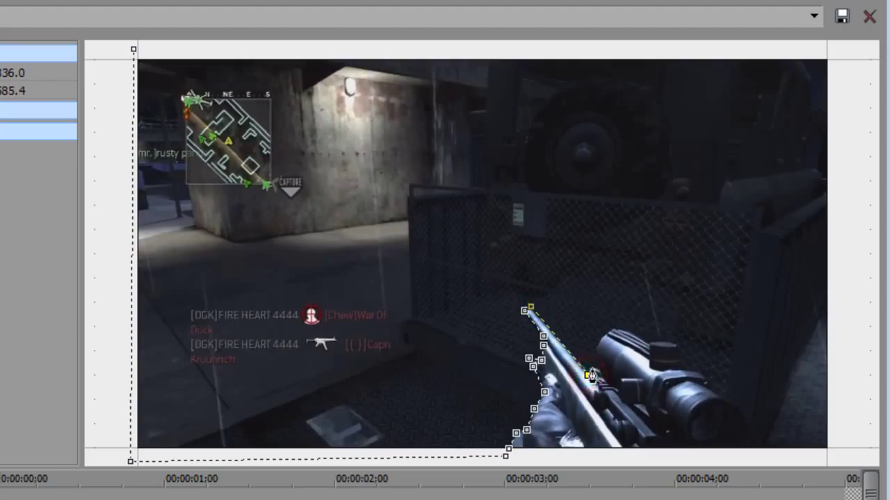
click(595, 370)
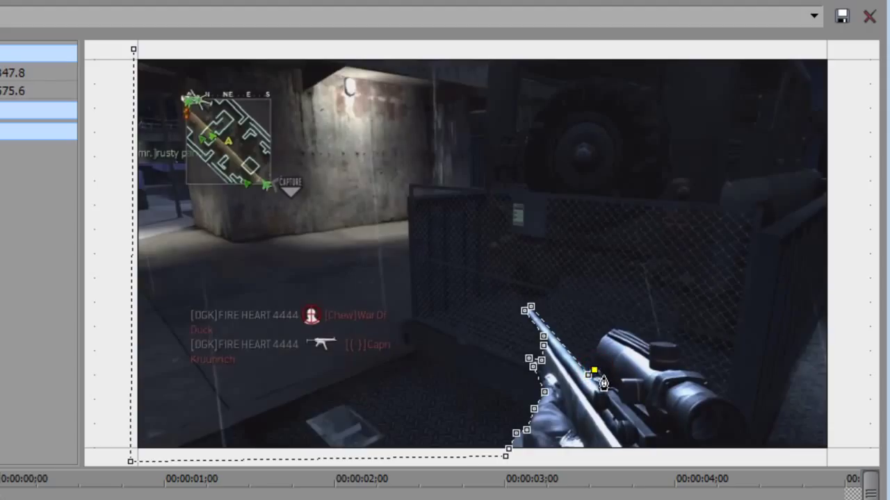
click(603, 371)
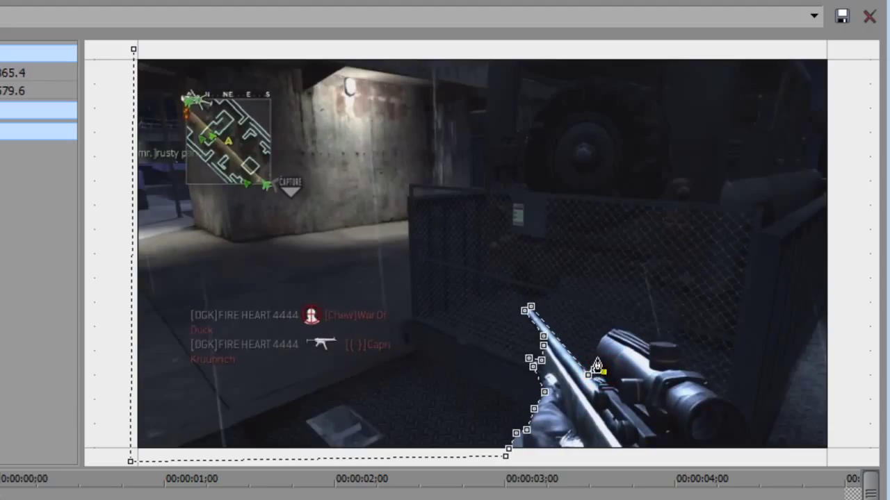
click(595, 355)
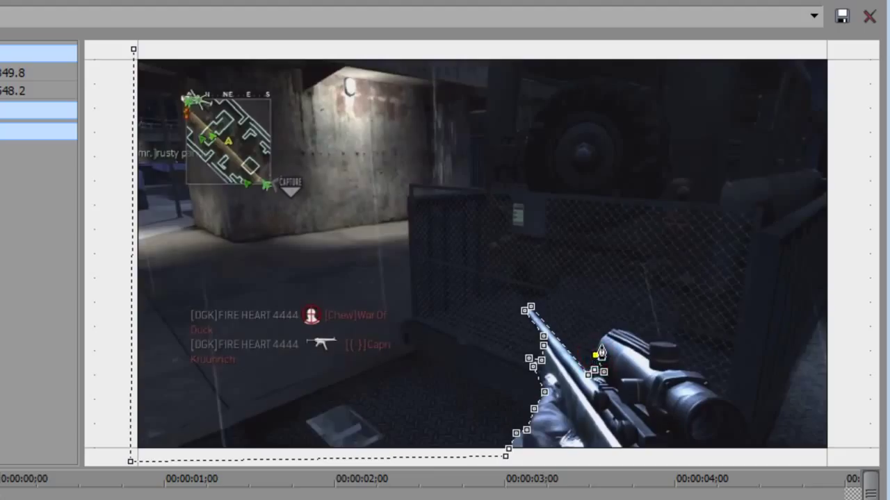
click(601, 339)
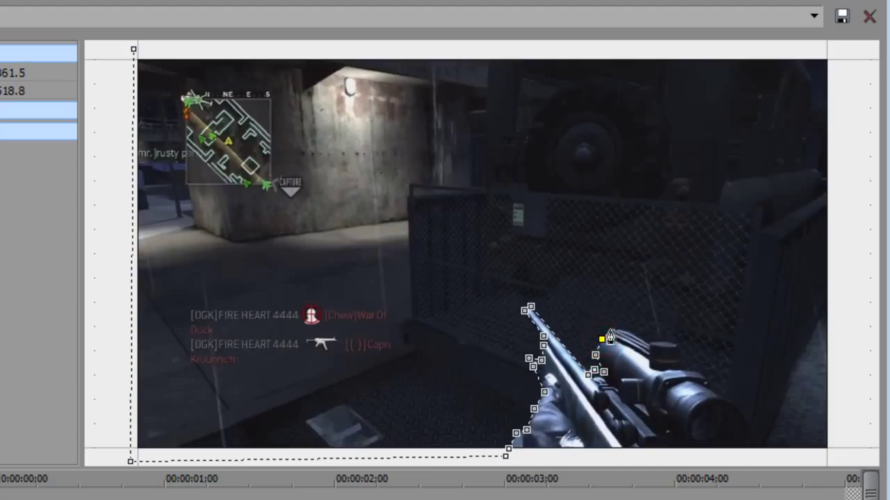
click(618, 332)
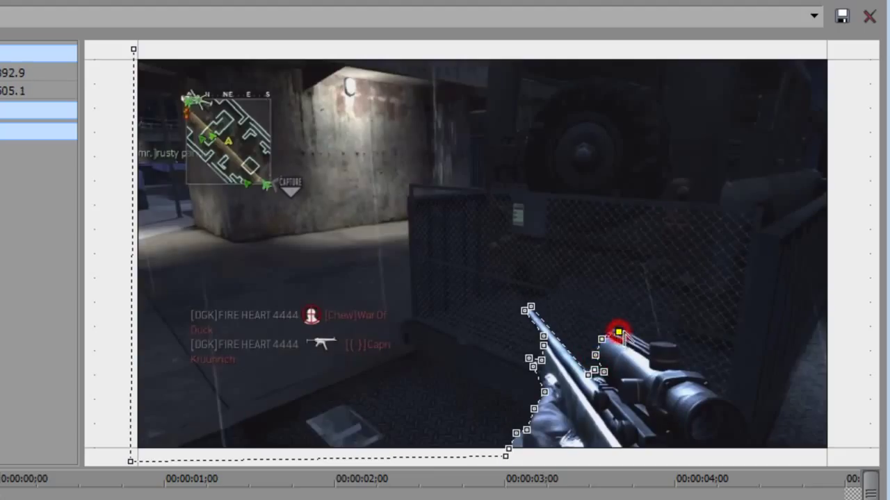
click(633, 337)
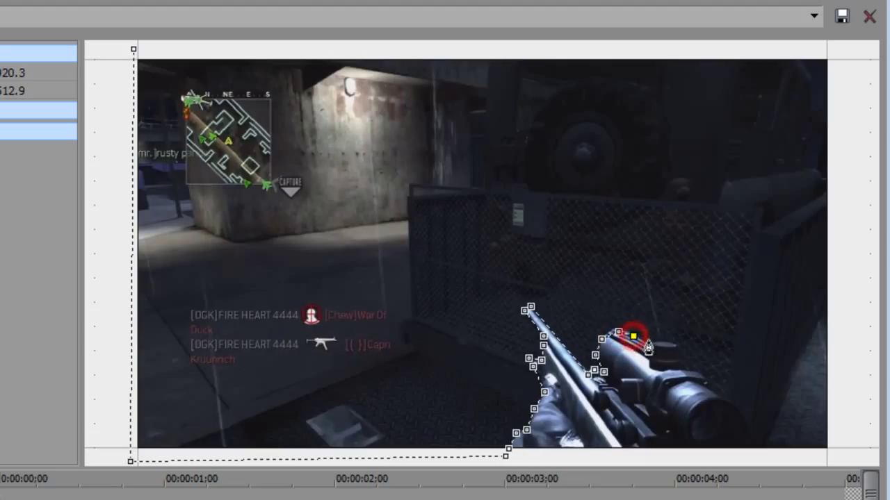
click(650, 345)
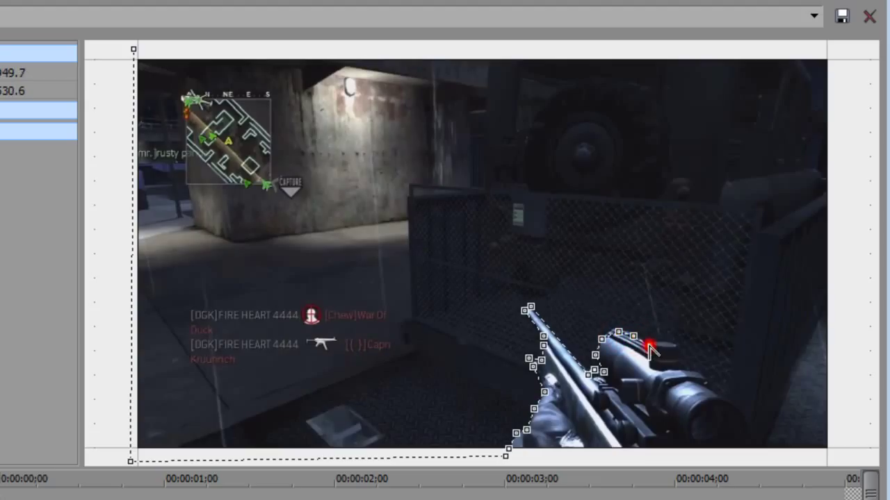
click(659, 343)
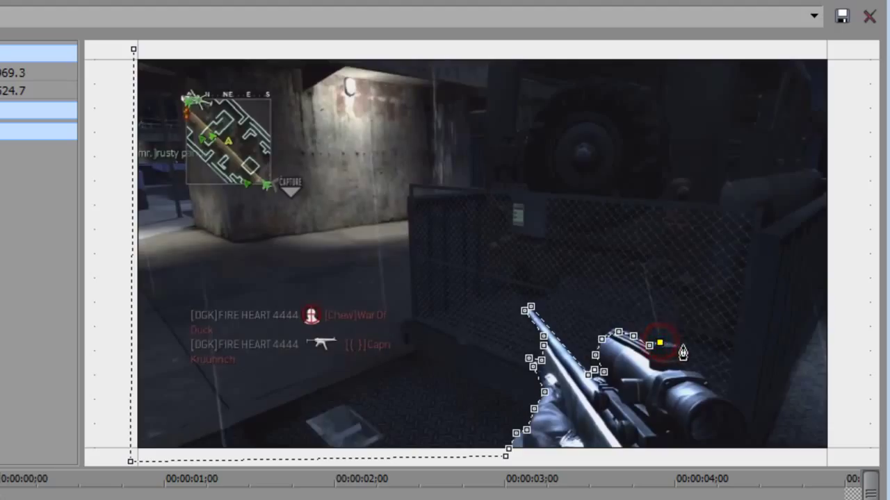
click(675, 348)
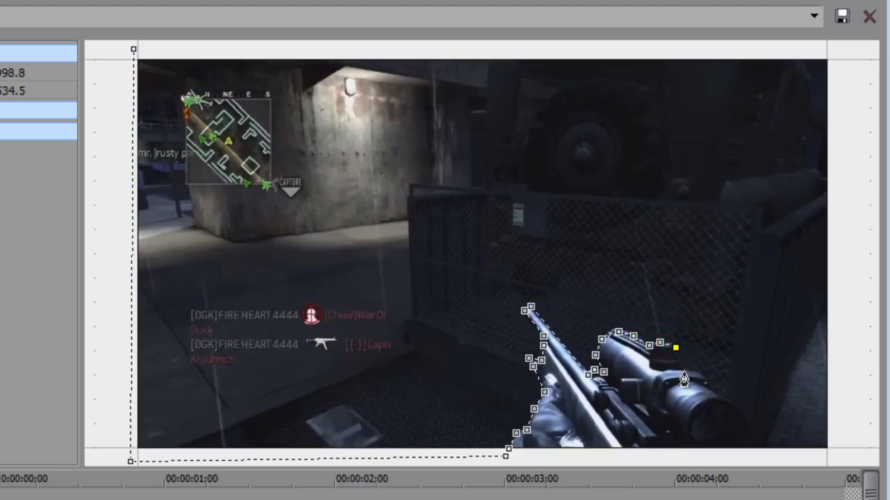
Trace down past the scope lens, around the right-hand frame corners, and close the mask
click(679, 371)
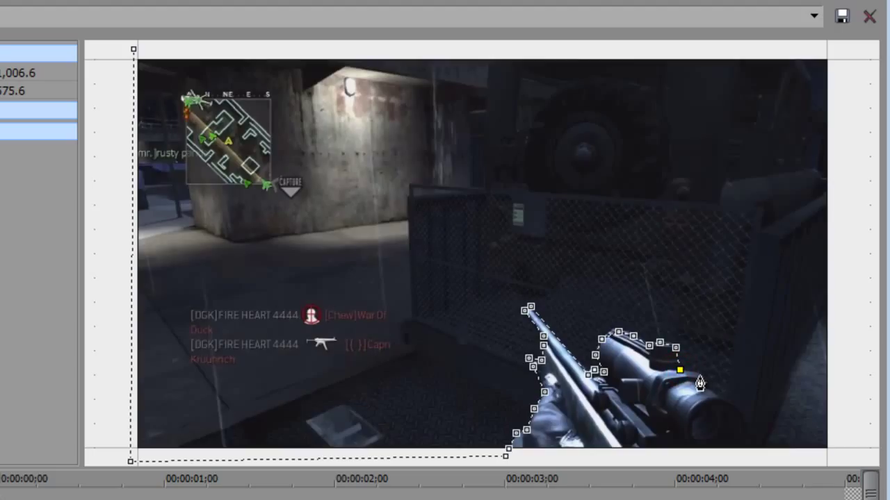
click(698, 375)
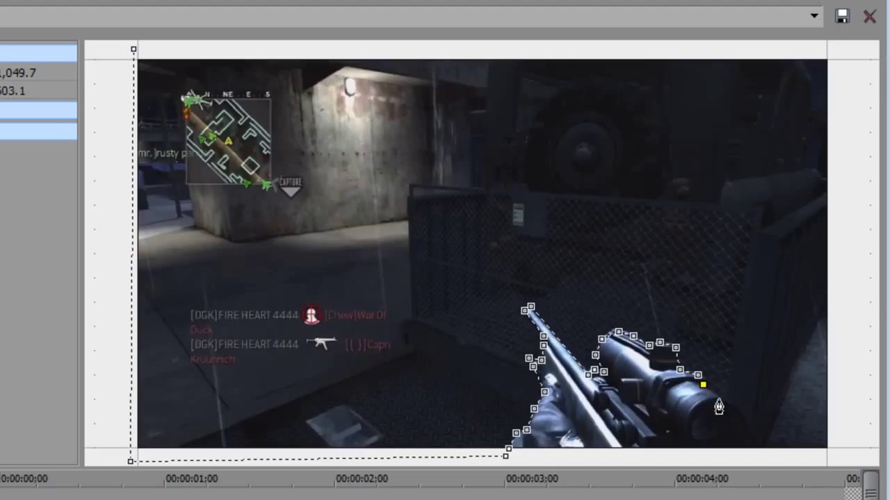
click(724, 402)
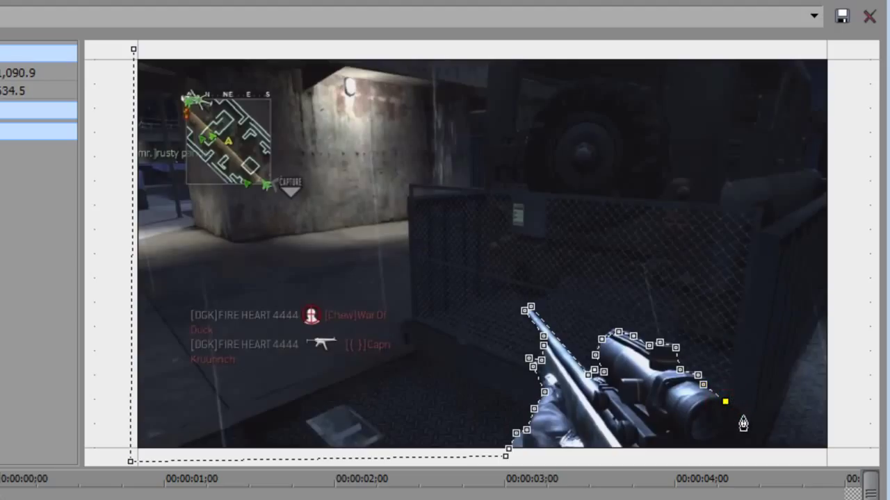
click(741, 418)
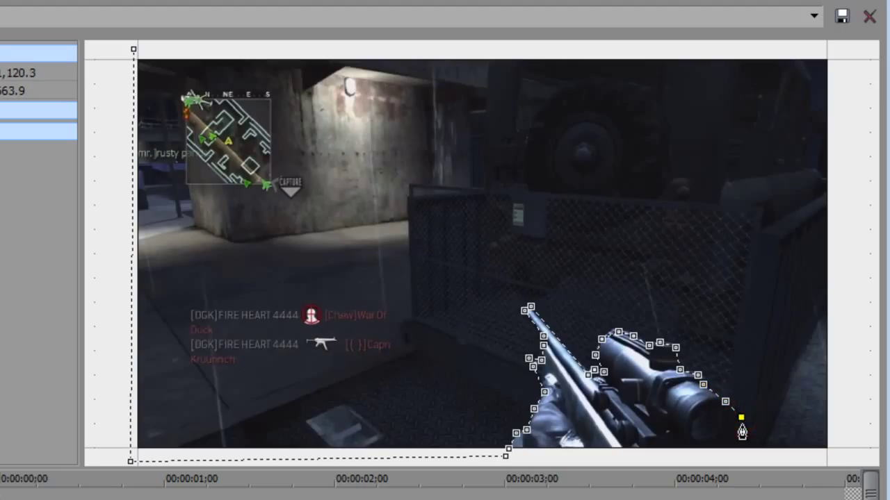
click(742, 440)
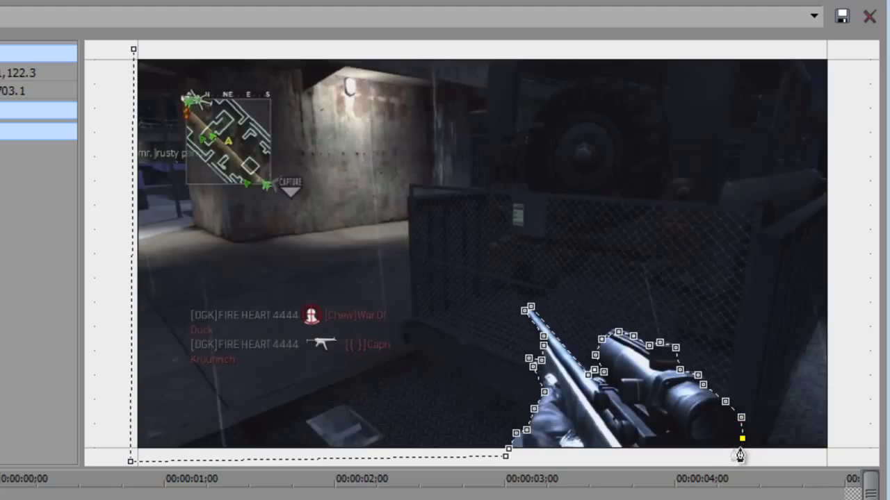
click(729, 448)
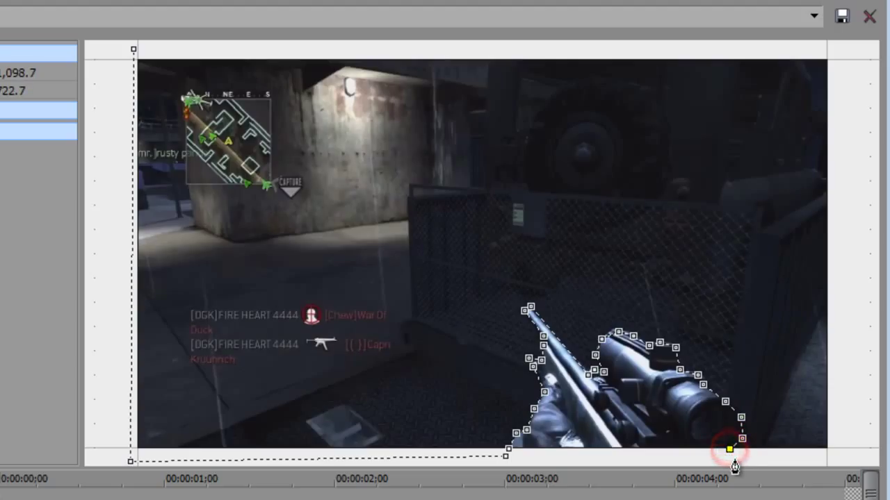
click(735, 458)
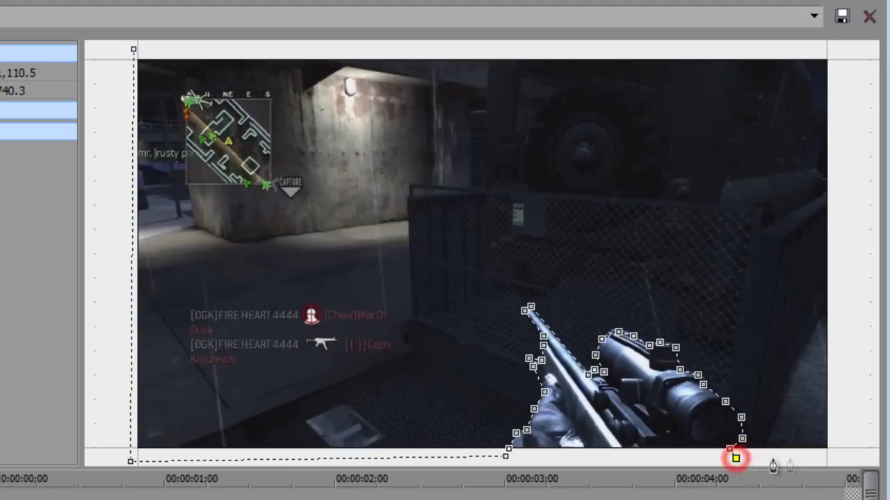
click(832, 456)
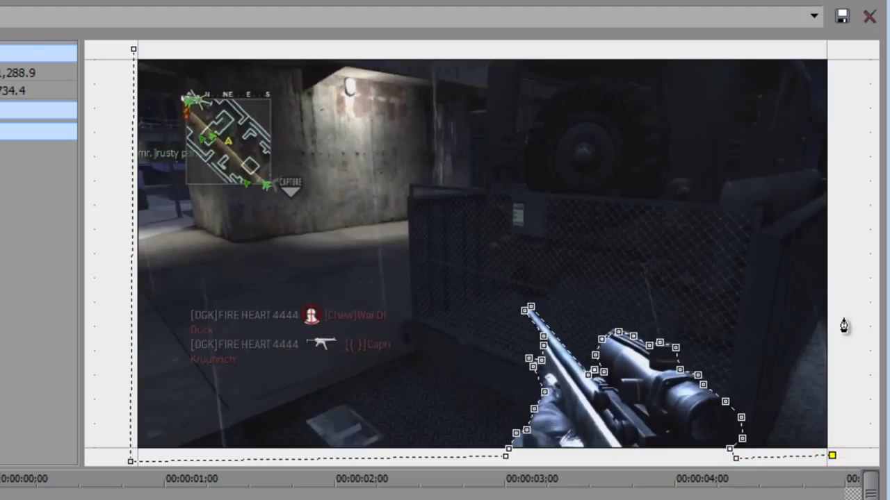
click(833, 53)
click(134, 50)
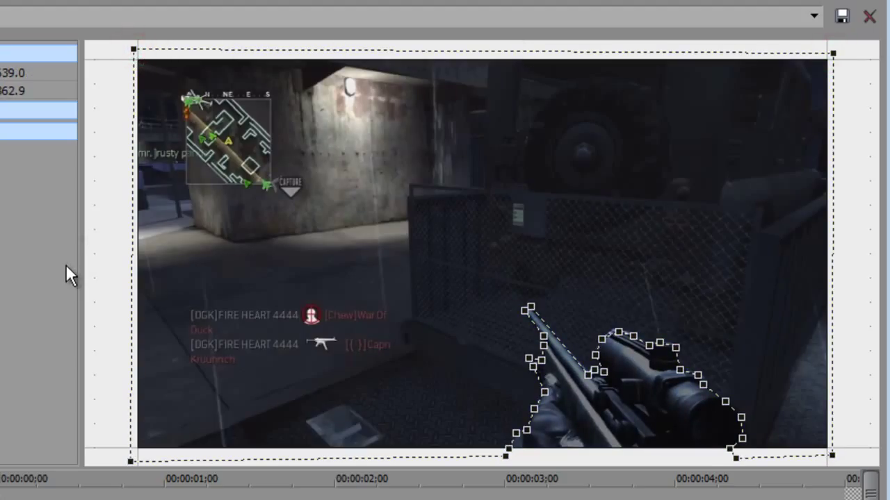
click(540, 377)
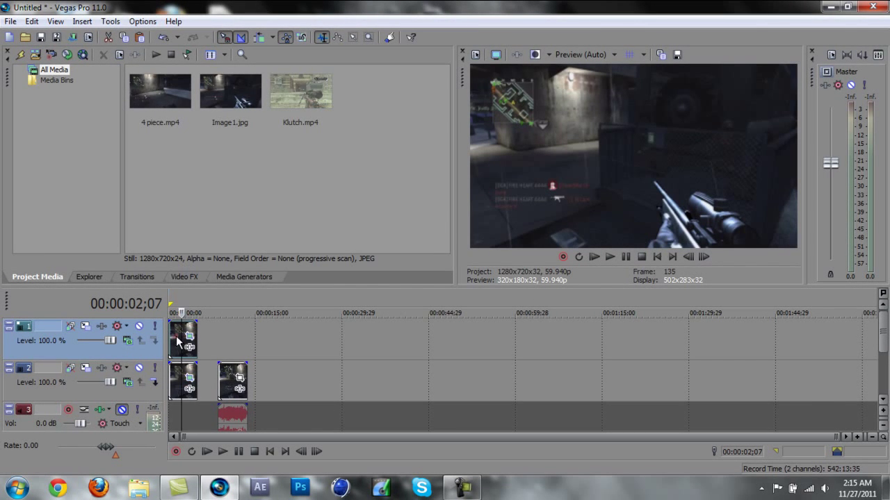
Stagger the Image1 clips, track 1 slightly later and track 2's clip and audio further right
drag(177, 340, 189, 342)
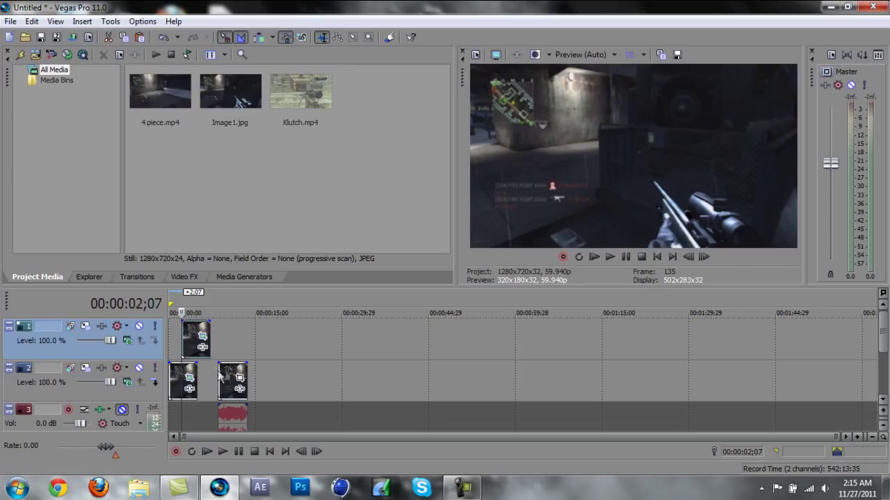
drag(230, 378, 257, 378)
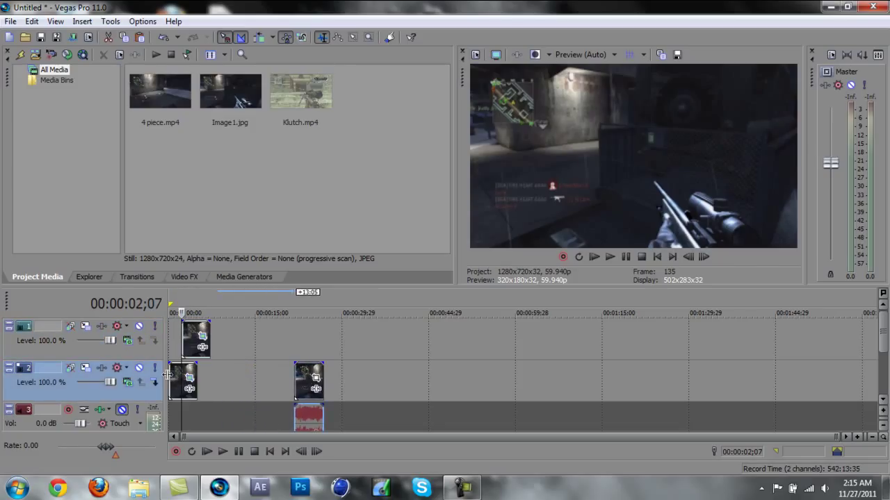
mouse_move(175, 378)
mouse_down()
mouse_move(217, 379)
mouse_move(178, 355)
mouse_up()
click(191, 356)
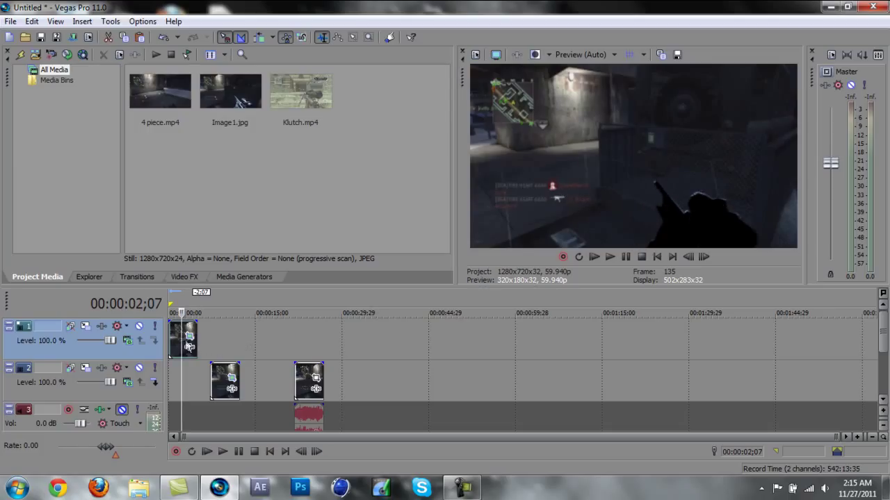
mouse_move(178, 346)
mouse_down()
mouse_move(219, 345)
mouse_move(173, 376)
mouse_up()
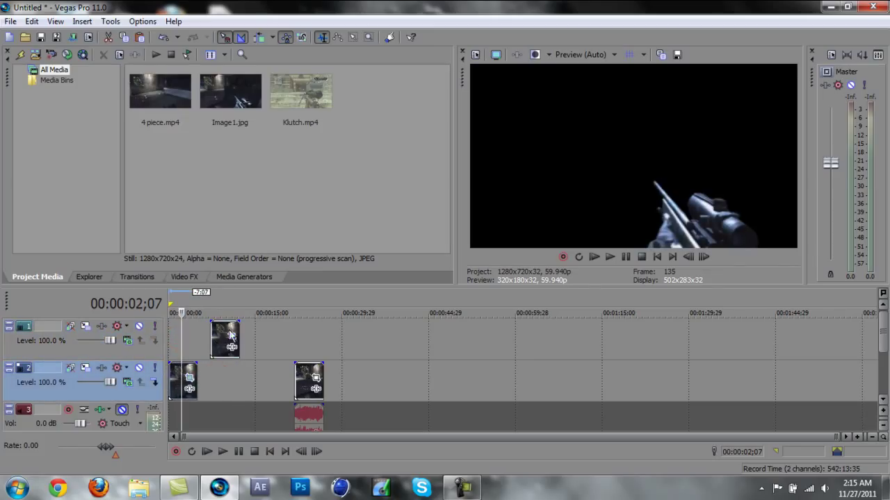
drag(225, 336, 196, 334)
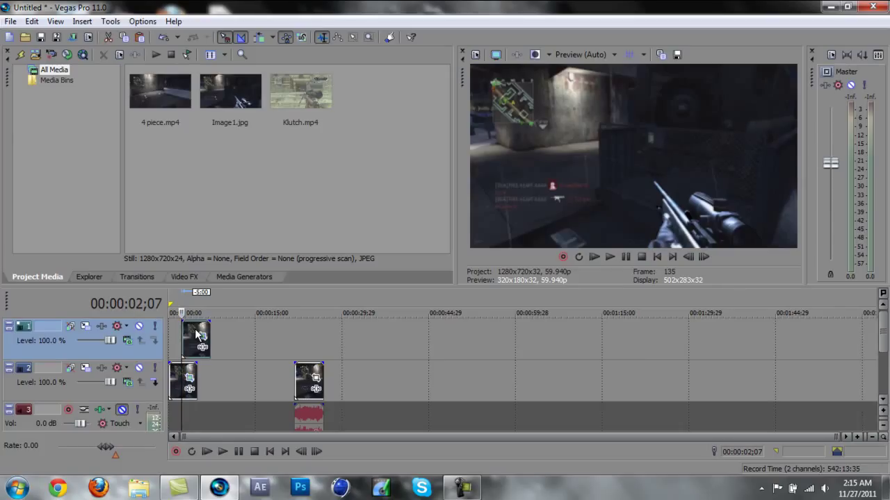
click(175, 384)
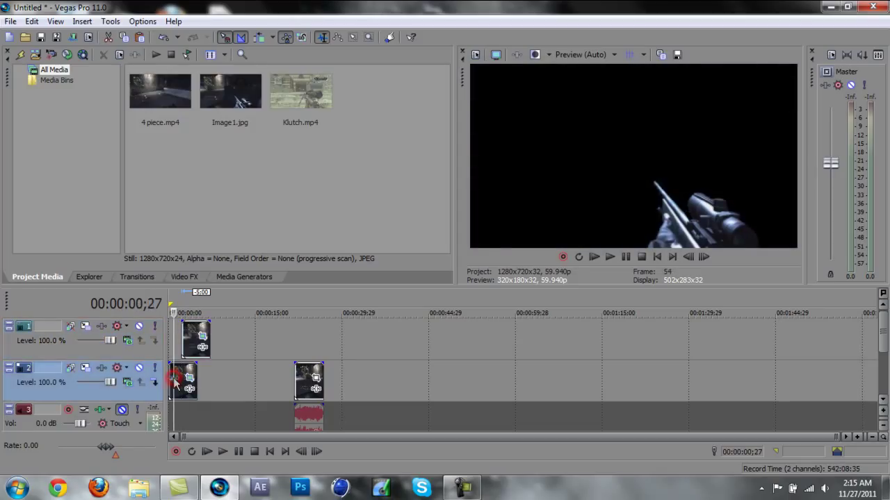
click(195, 278)
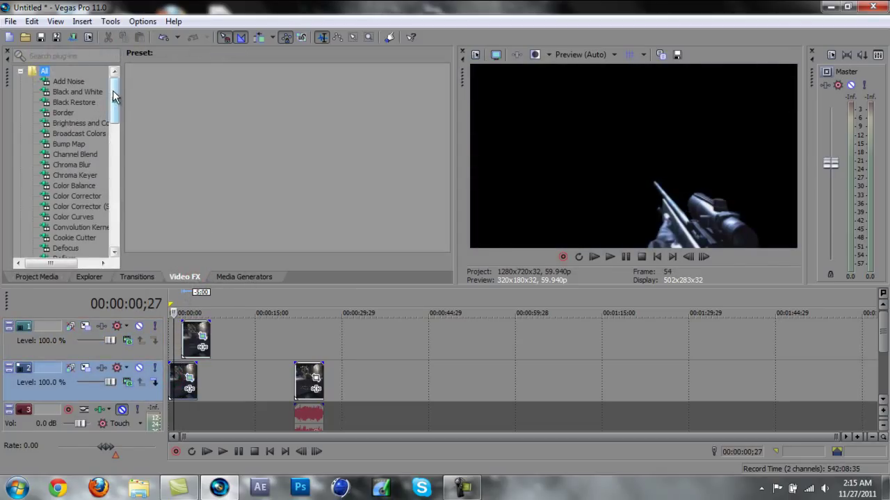
Apply the Push In, Up transition preset to the first track 2 clip
drag(115, 101, 115, 219)
click(144, 278)
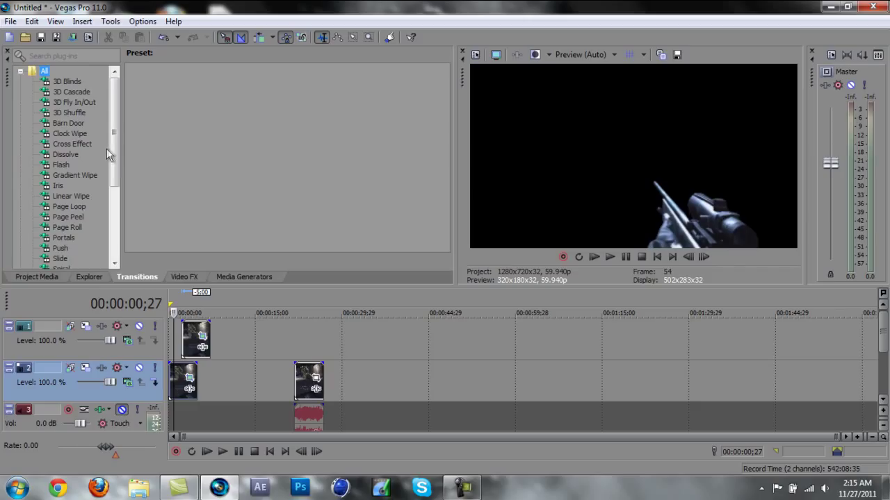
click(76, 102)
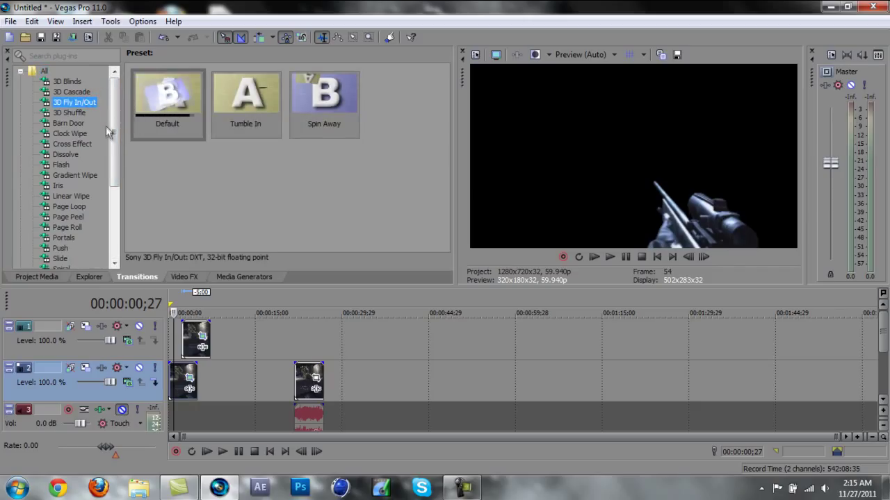
drag(115, 135, 116, 167)
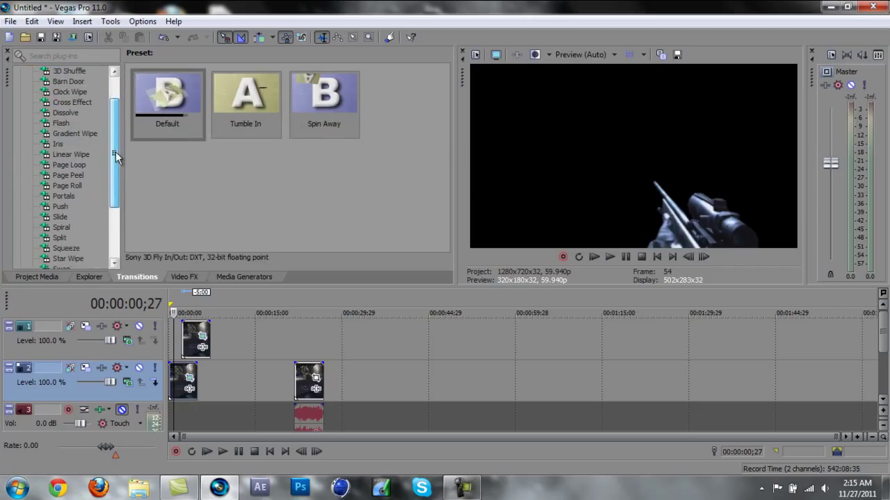
click(64, 186)
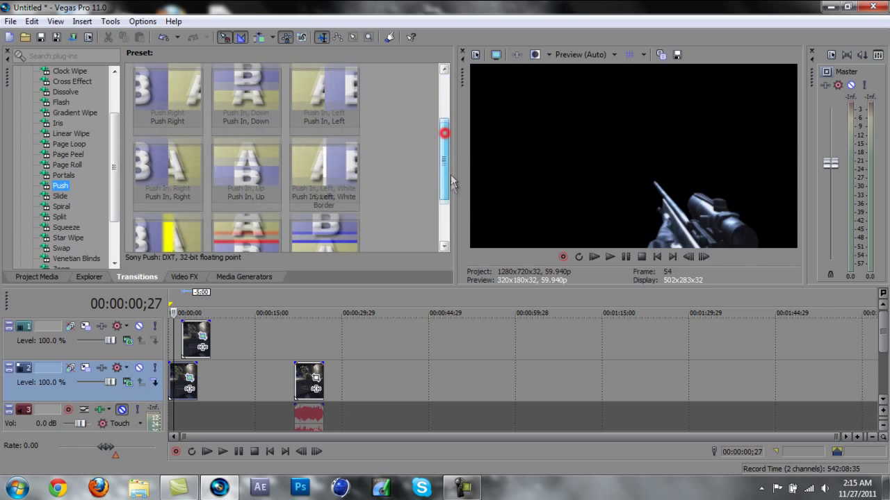
drag(444, 131, 448, 223)
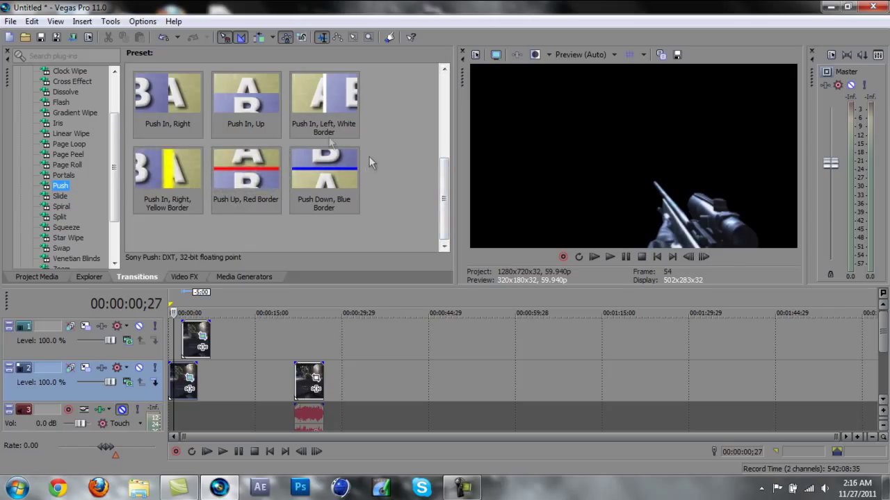
mouse_move(246, 104)
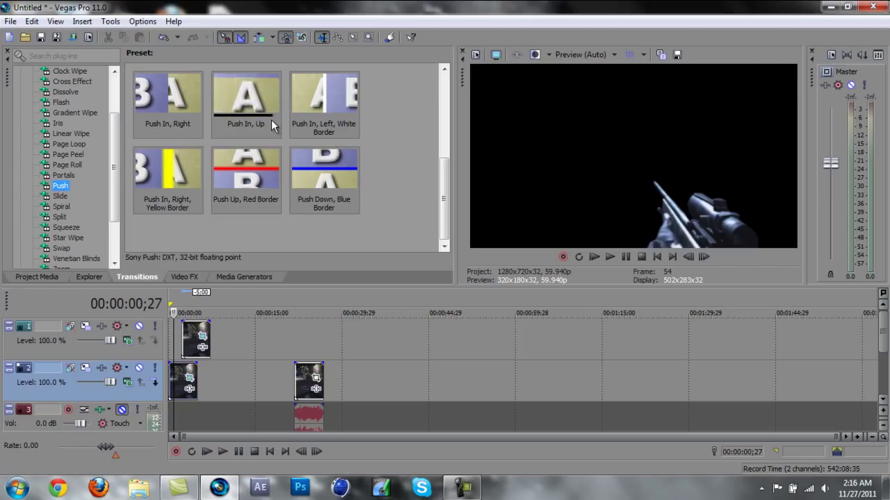
drag(267, 116, 169, 392)
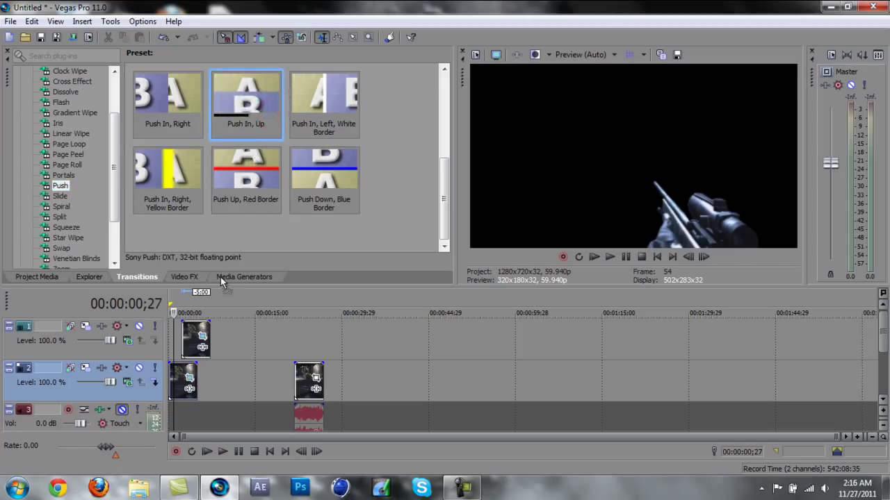
drag(168, 388, 168, 383)
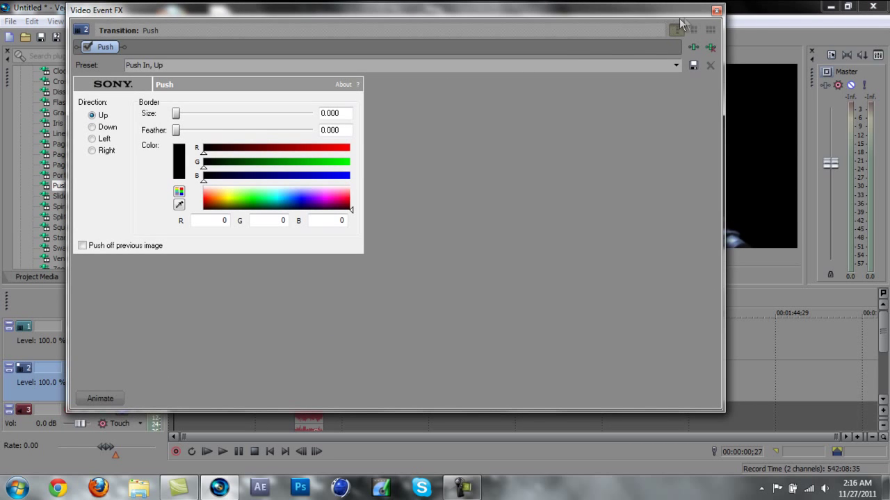
click(716, 13)
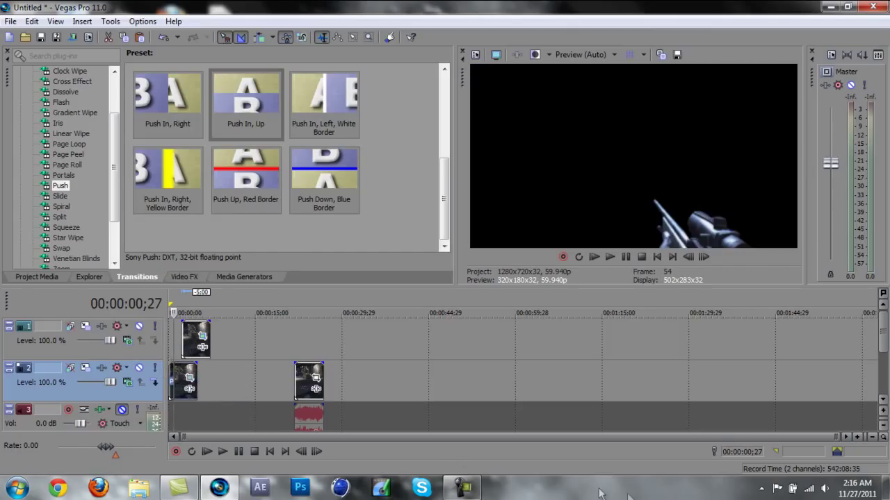
Trim the last track 2 clip short and slide it left to overlap the first
drag(836, 436, 282, 482)
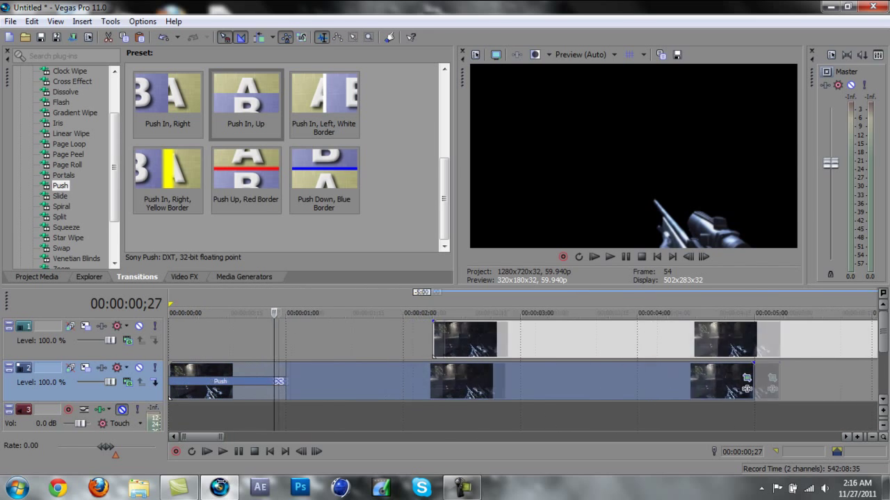
drag(281, 483, 221, 482)
scroll(786, 384, down, 1)
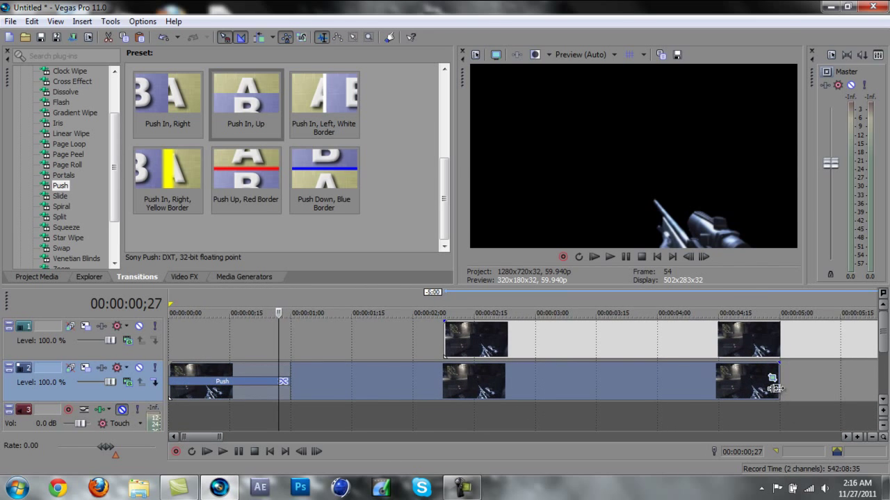
drag(777, 387, 348, 390)
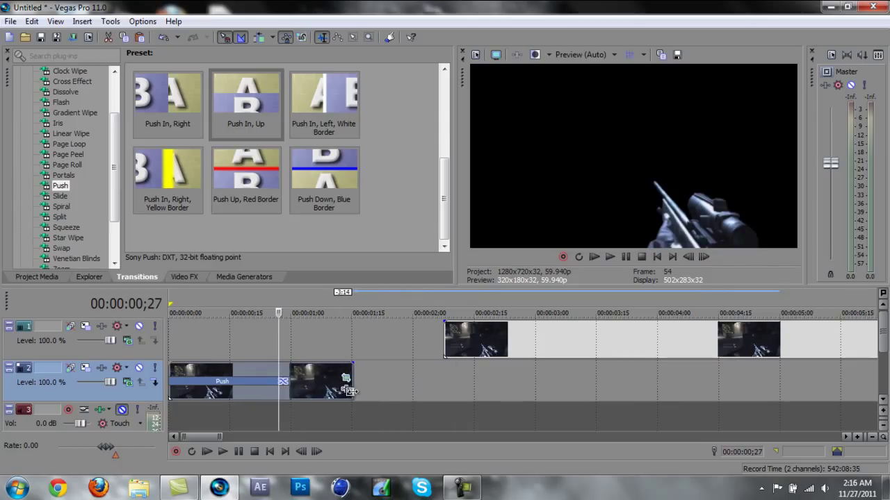
drag(349, 392, 346, 390)
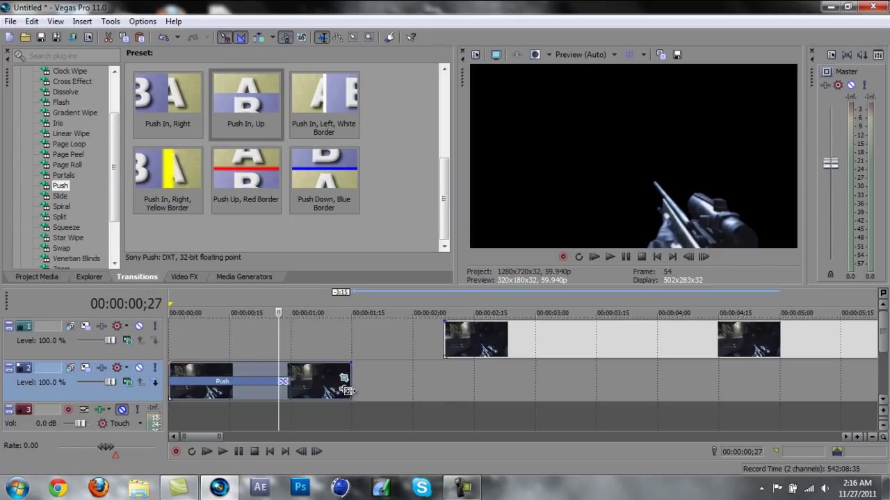
click(353, 298)
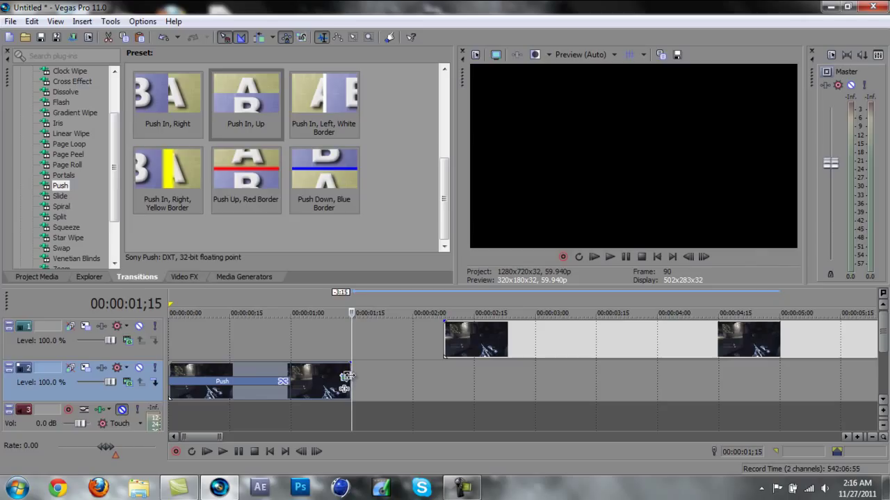
drag(352, 376, 310, 376)
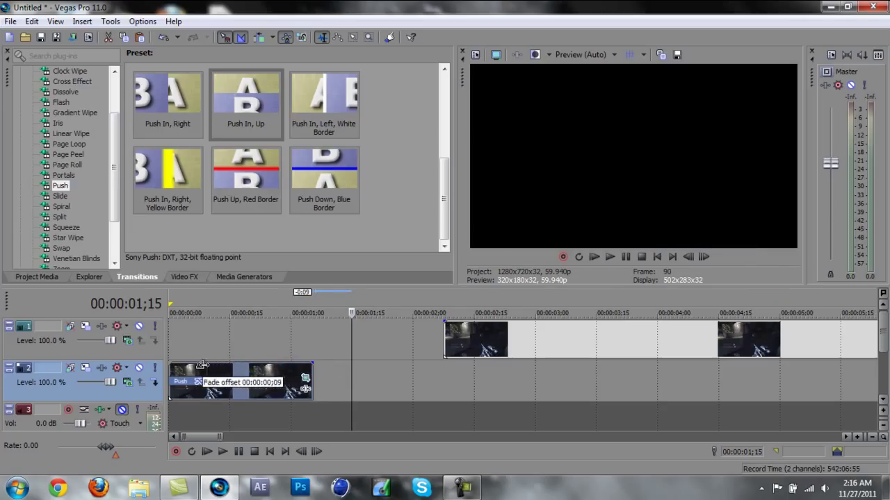
drag(285, 367, 208, 368)
drag(311, 372, 287, 372)
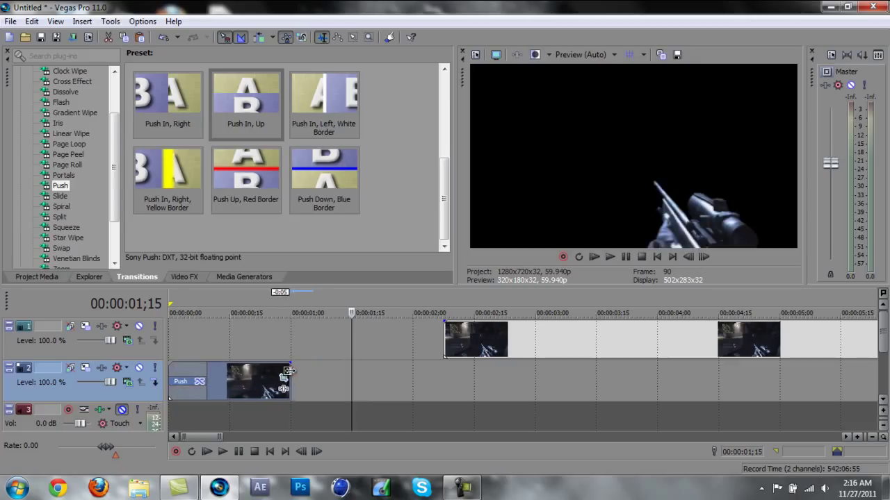
drag(287, 372, 226, 370)
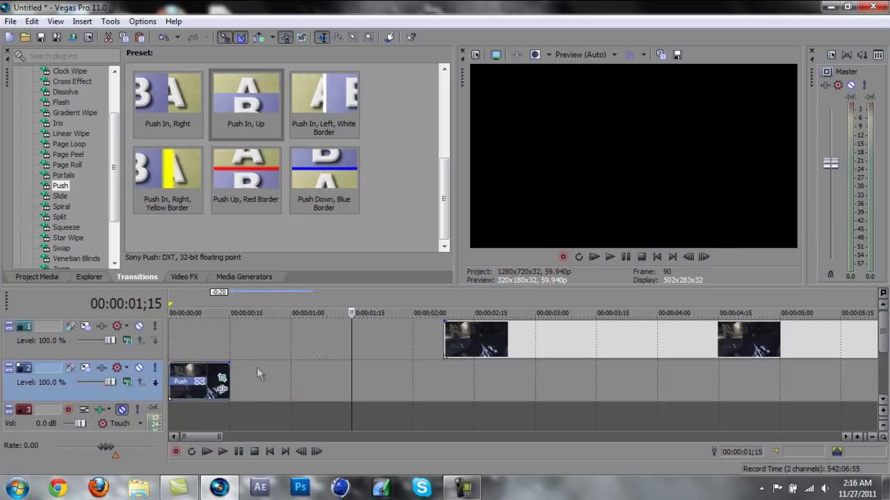
Move the track 1 clip to the timeline start and trim both its ends
drag(470, 348, 179, 350)
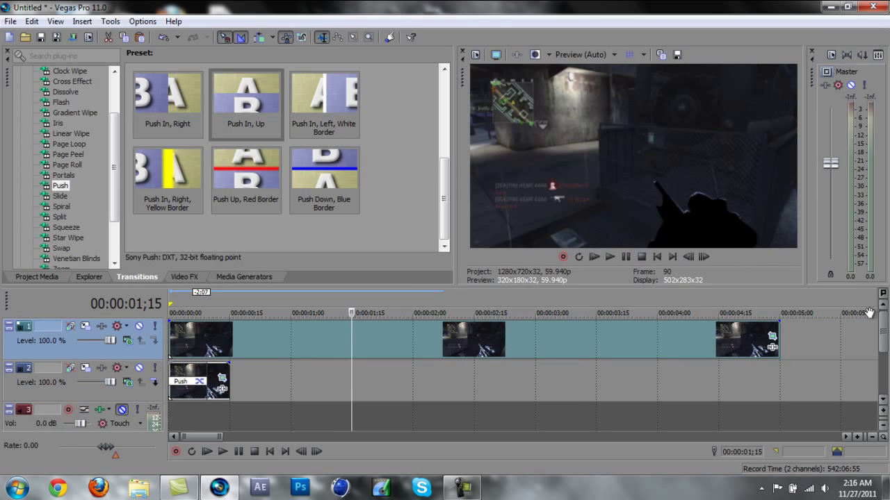
drag(779, 331, 230, 341)
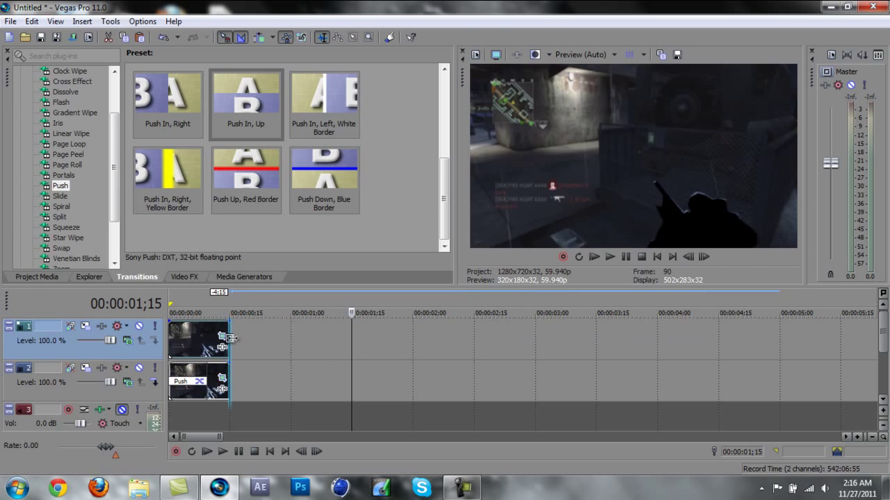
drag(169, 337, 197, 336)
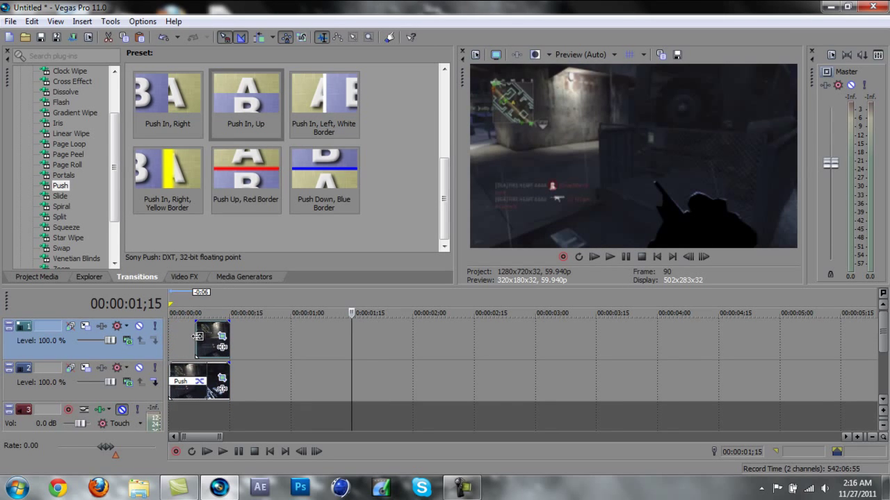
drag(199, 336, 203, 337)
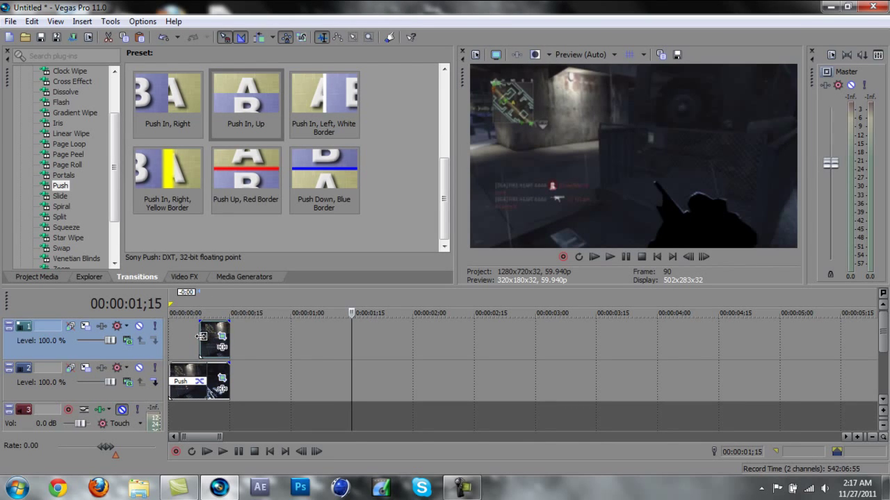
drag(202, 336, 234, 376)
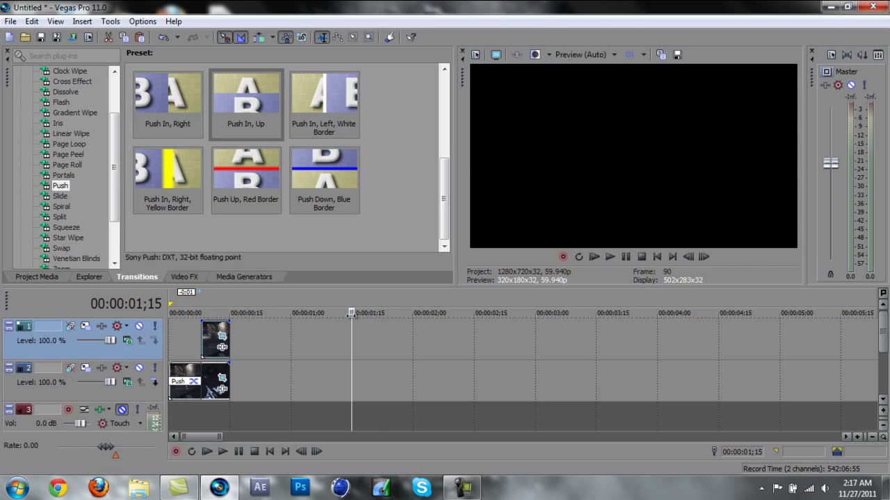
Play back and scrub the opening, parking the playhead at frame 20
key(space)
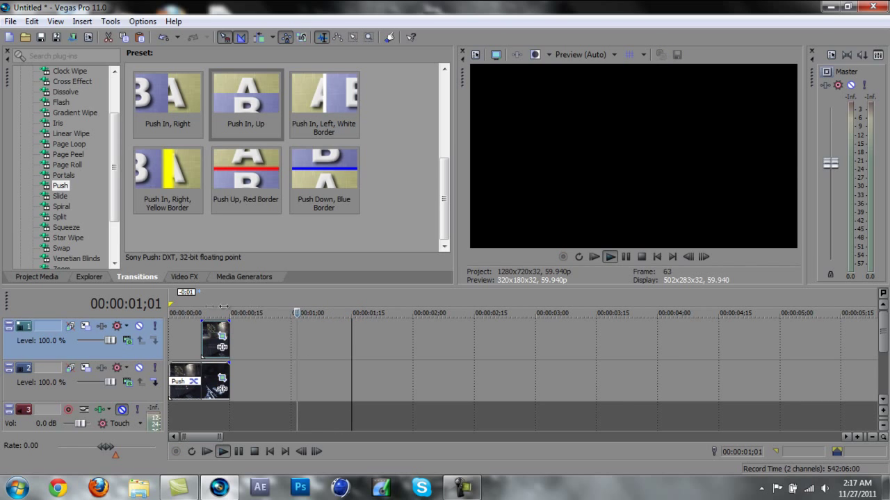
drag(240, 312, 180, 313)
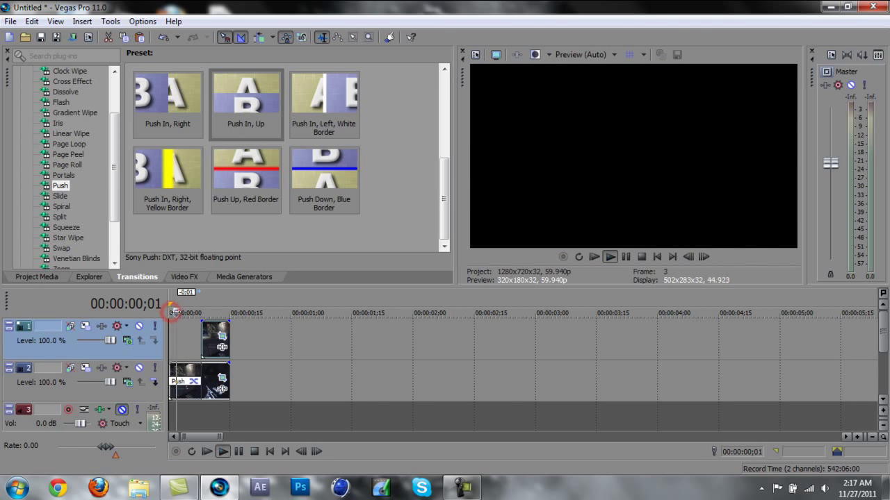
mouse_move(168, 313)
mouse_down()
mouse_move(226, 313)
mouse_move(188, 312)
mouse_up()
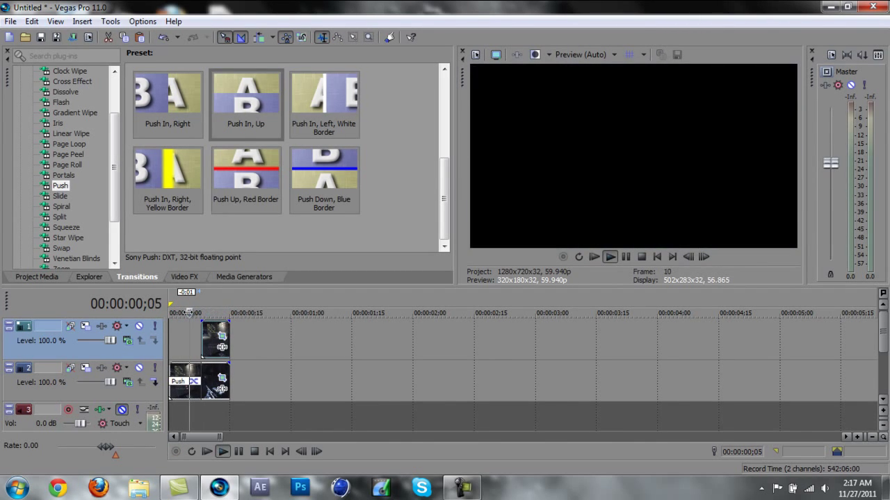
click(210, 332)
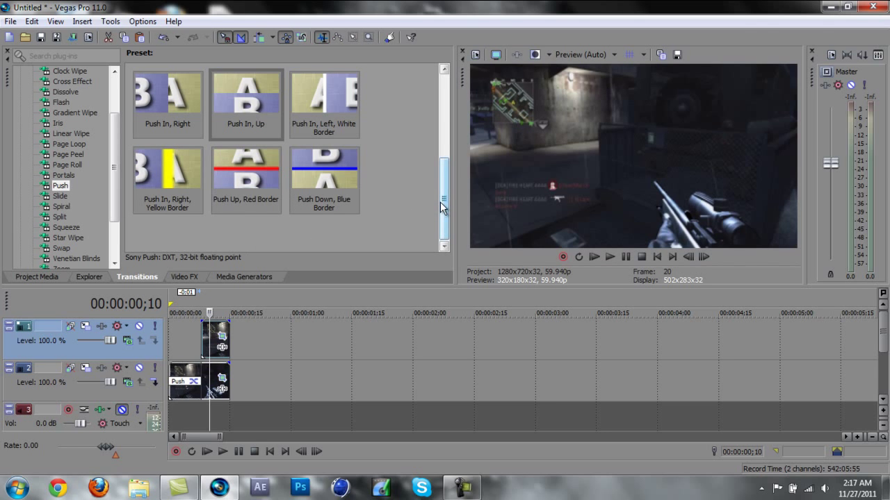
Apply the Push In, Down transition to the track 1 clip and stretch its fade
drag(439, 204, 442, 167)
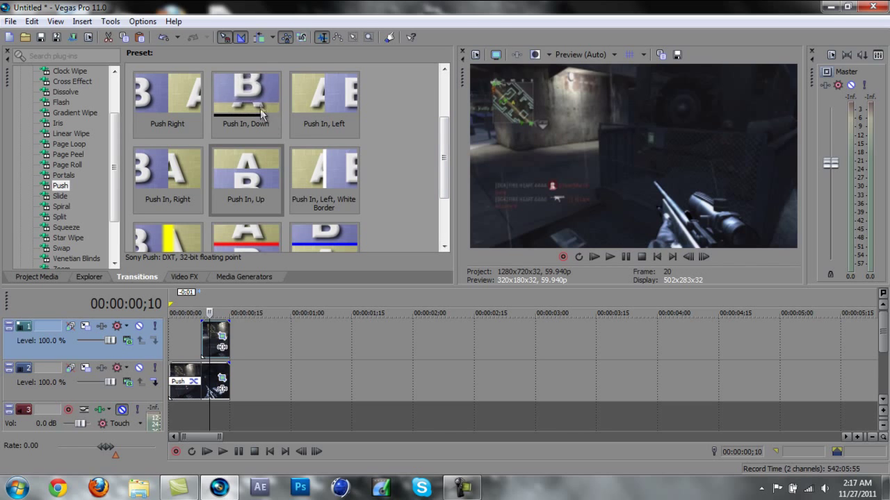
drag(259, 108, 207, 330)
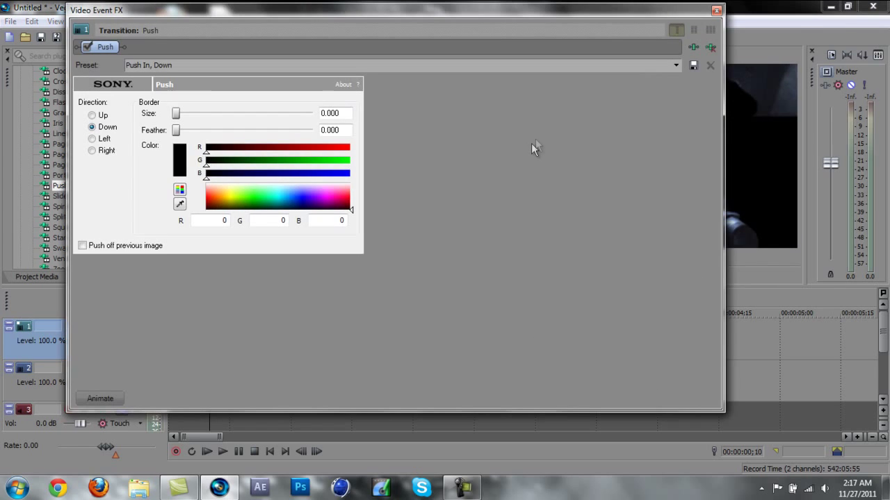
click(716, 10)
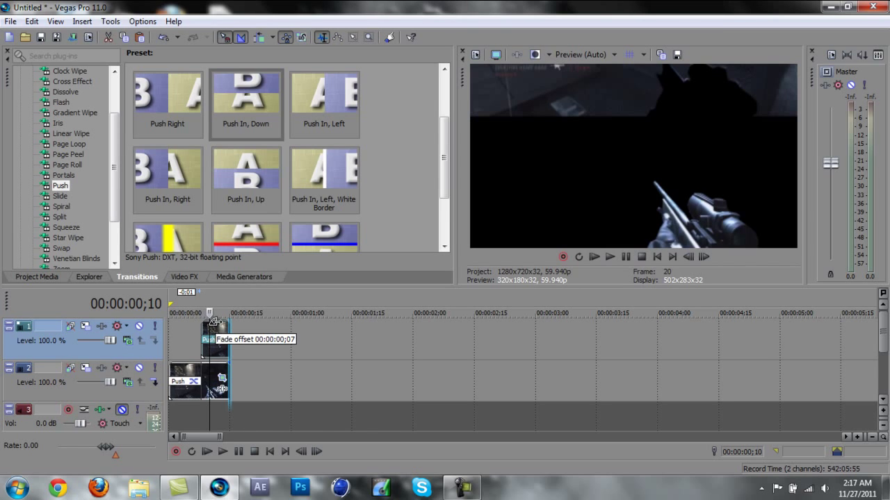
drag(208, 321, 219, 327)
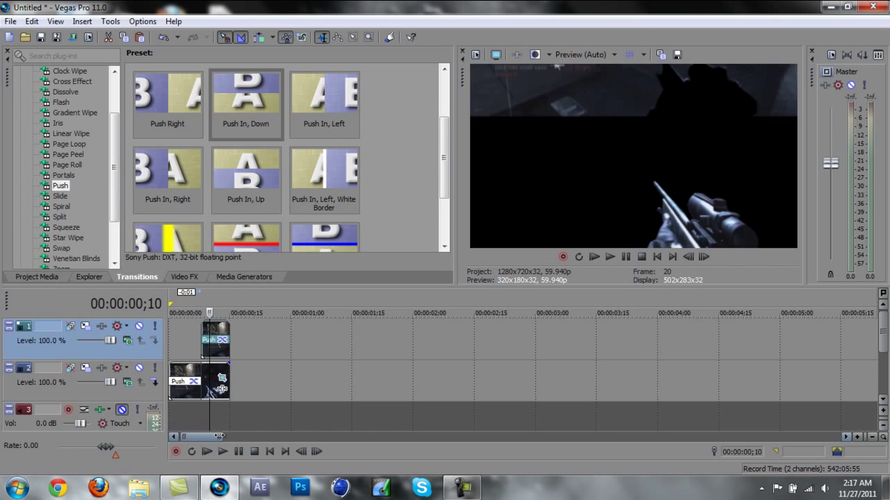
Shorten the track 1 Push In, Down transition to three frames at a zoomed-in timeline
drag(219, 436, 195, 438)
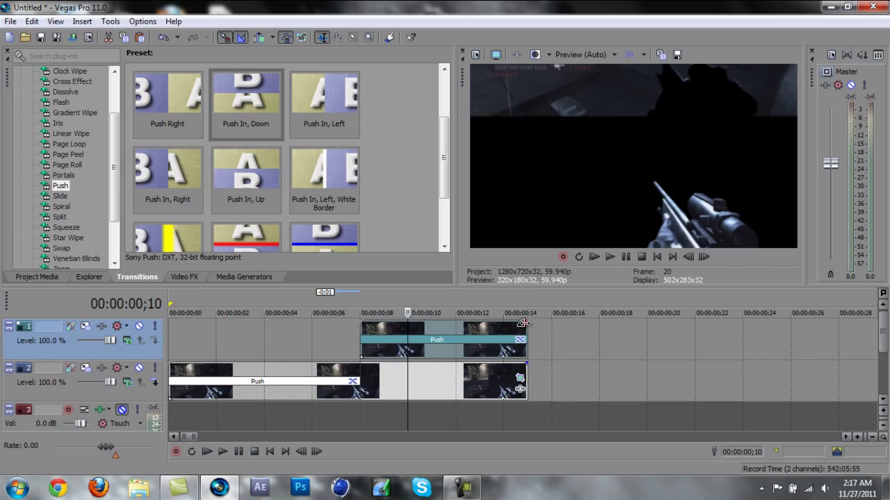
drag(522, 324, 443, 325)
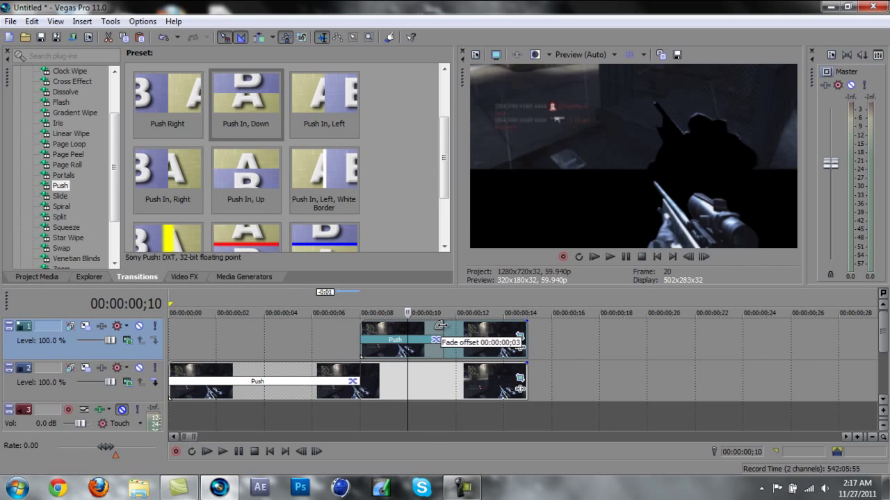
mouse_move(442, 325)
mouse_down()
mouse_move(417, 326)
mouse_move(435, 326)
mouse_up()
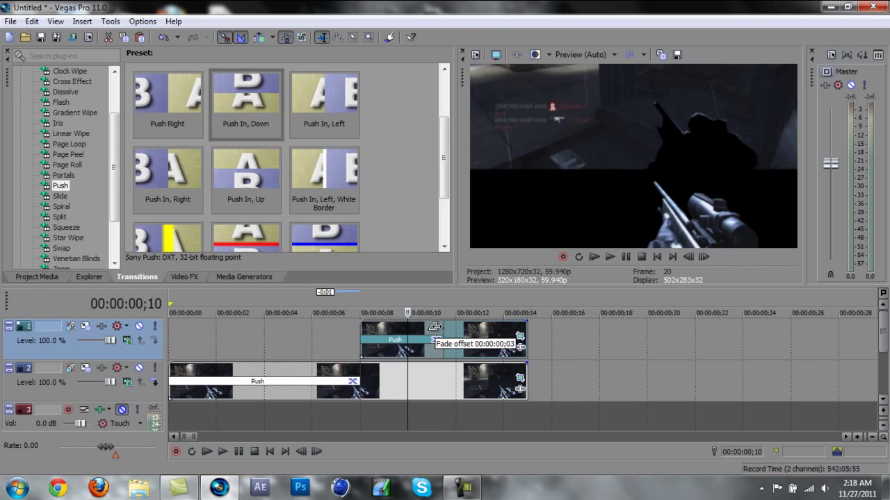
drag(434, 326, 437, 326)
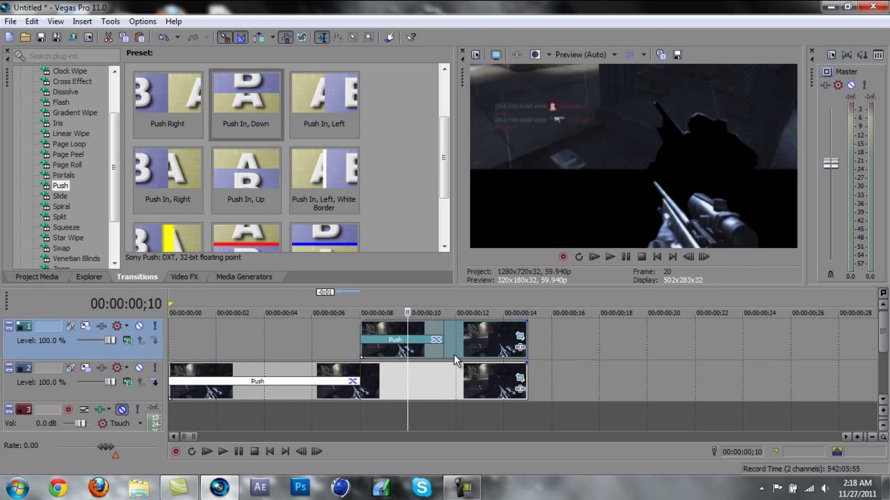
drag(198, 437, 233, 436)
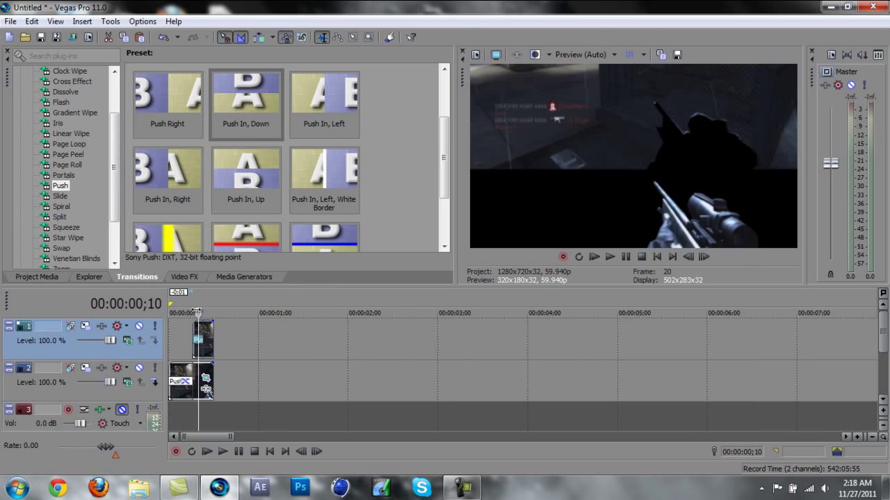
drag(197, 313, 168, 312)
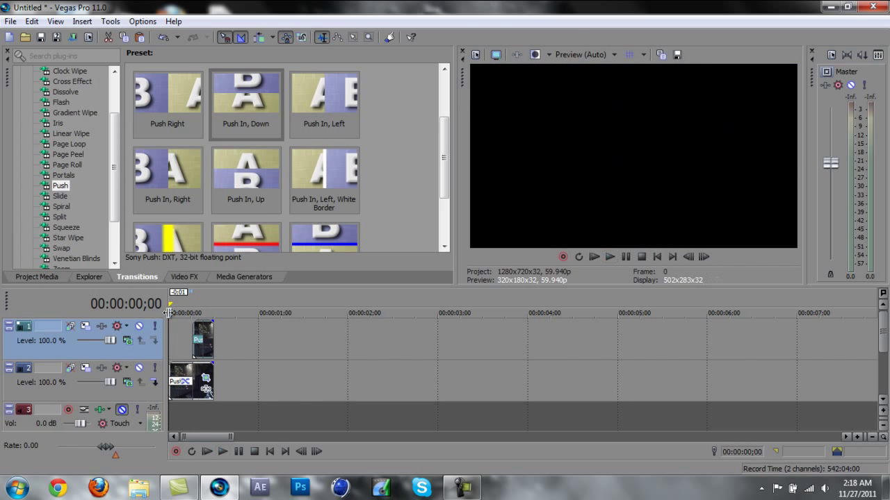
click(610, 256)
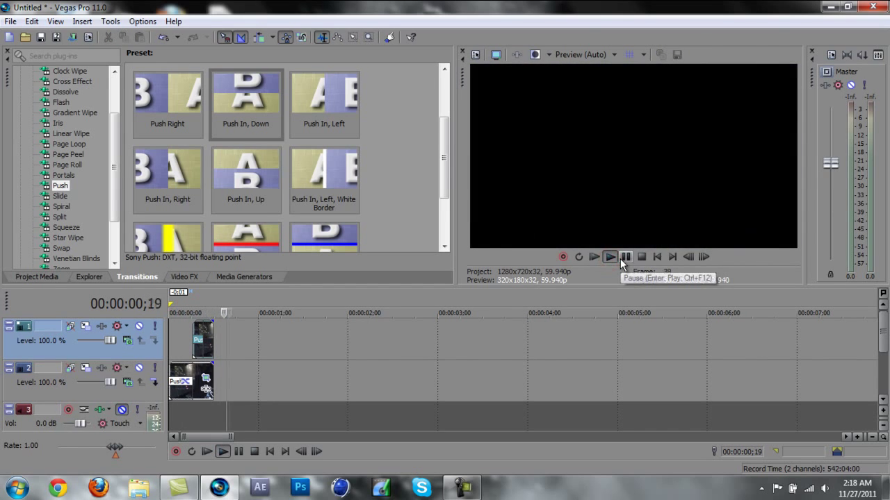
click(625, 256)
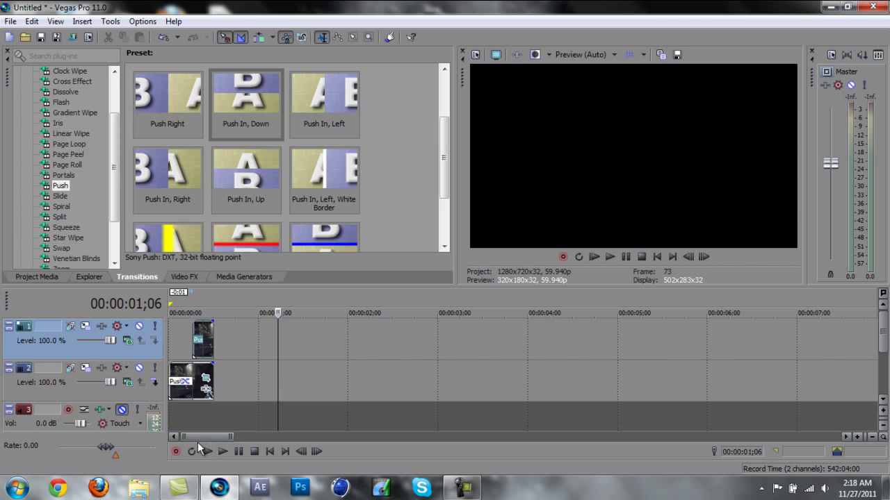
drag(230, 436, 459, 431)
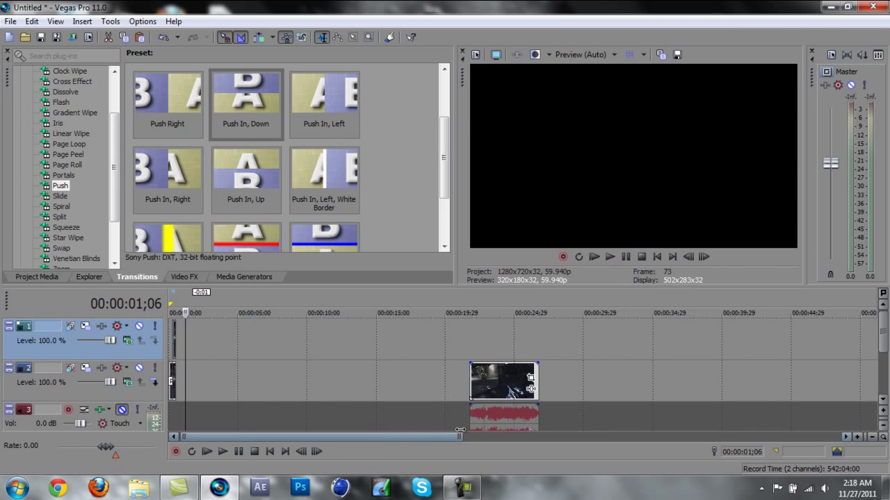
drag(496, 394, 199, 394)
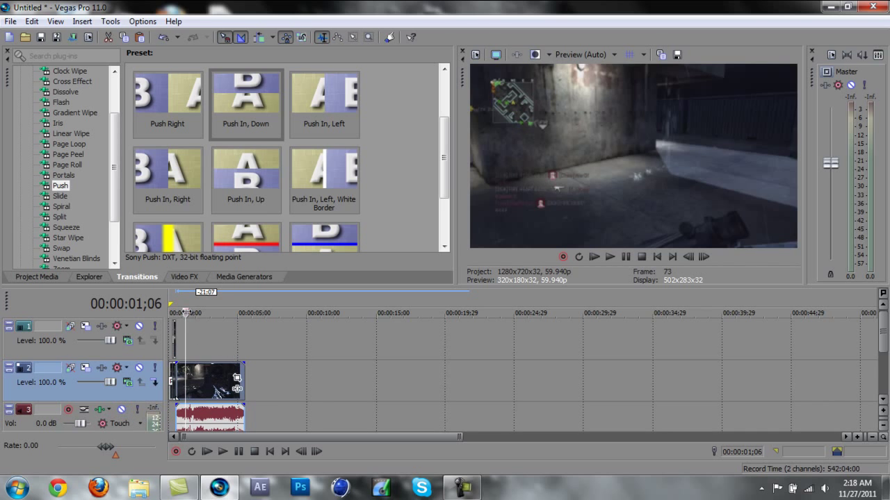
drag(185, 312, 168, 312)
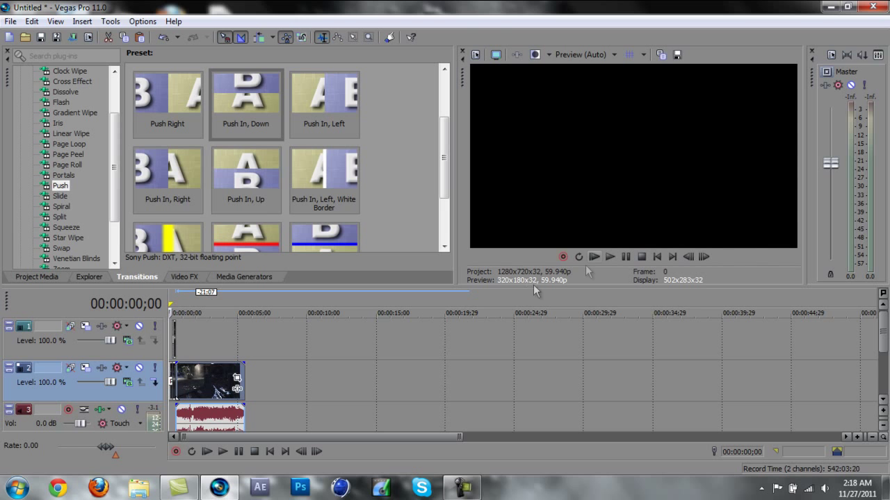
click(606, 257)
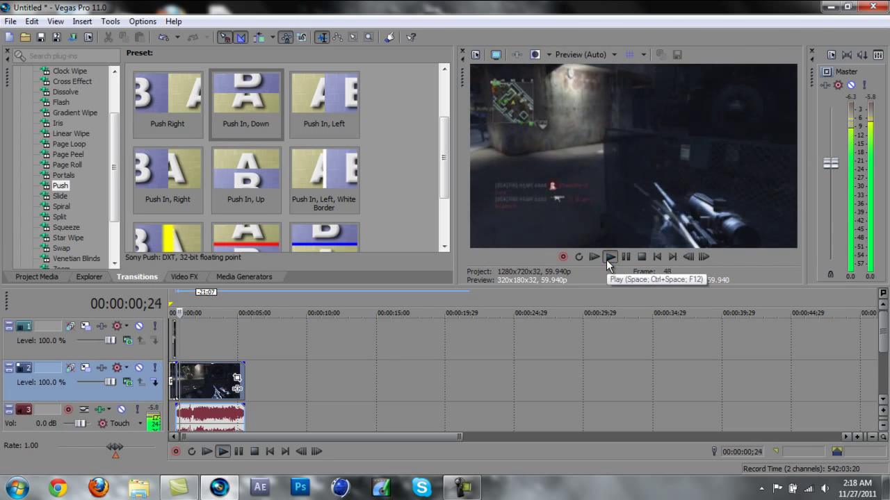
click(624, 257)
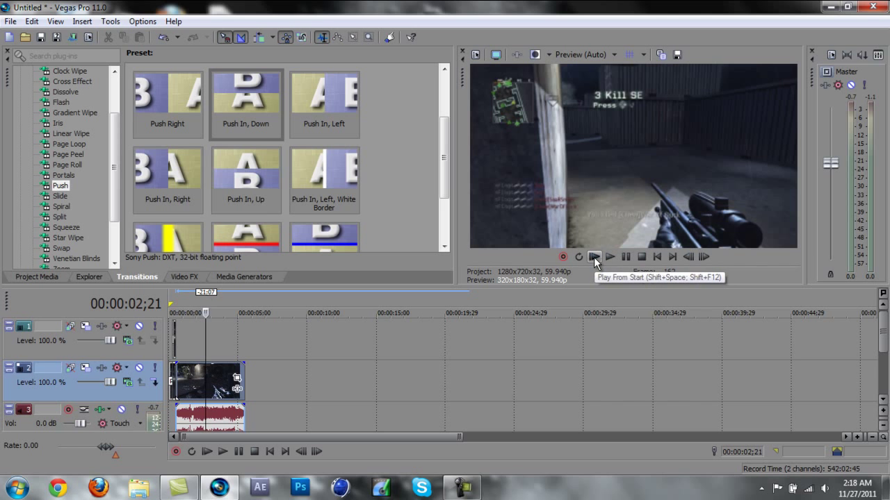
click(593, 257)
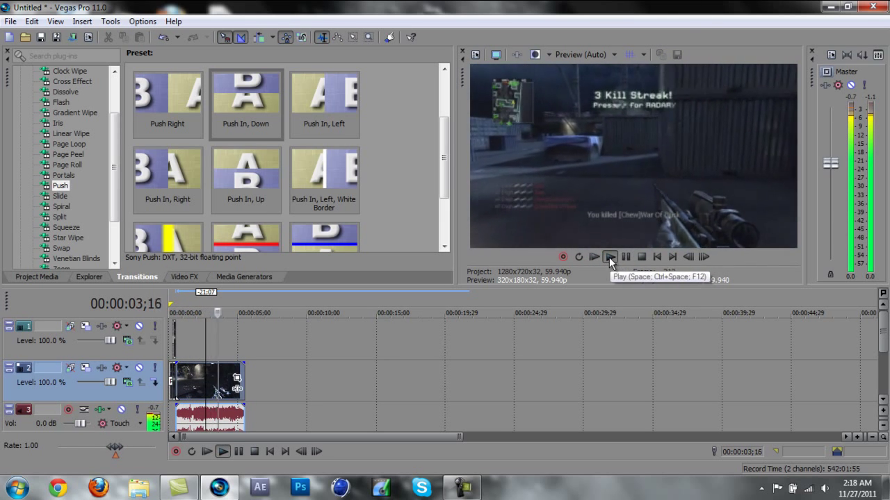
click(623, 258)
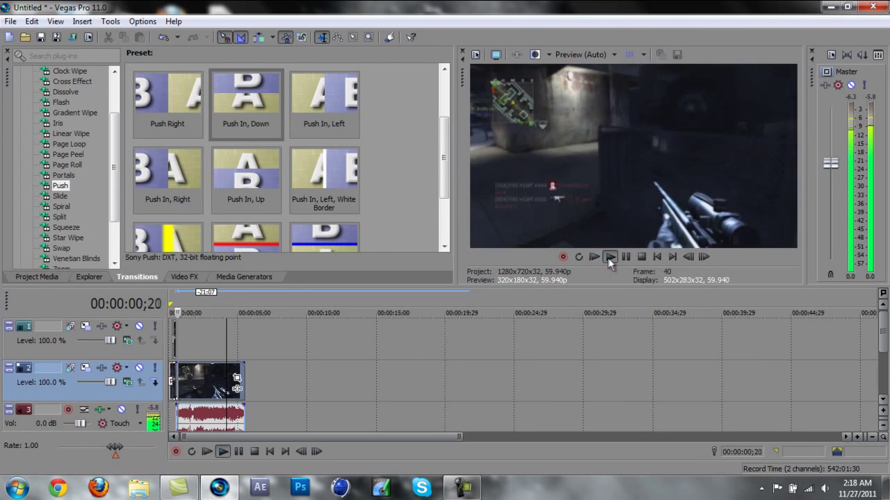
click(608, 258)
click(594, 257)
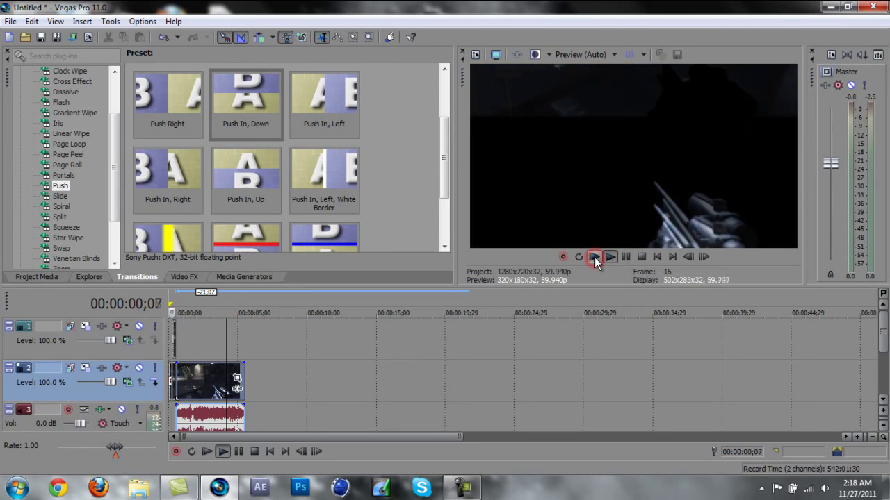
click(595, 258)
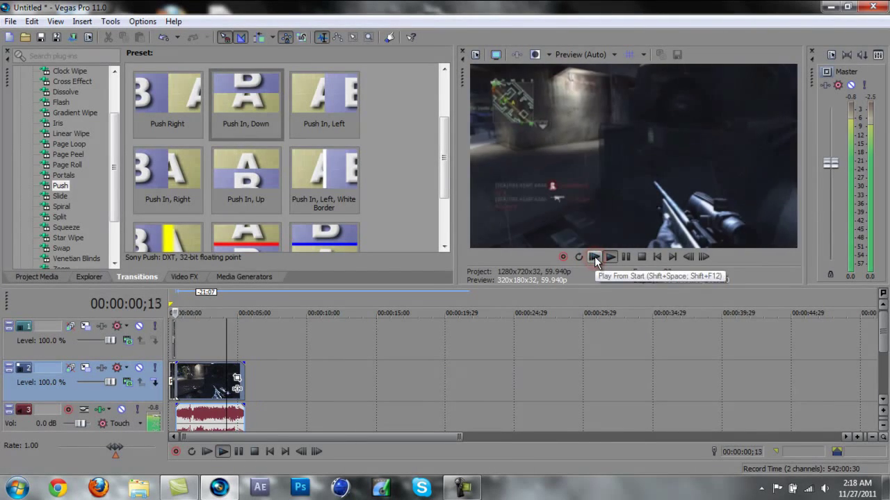
click(594, 257)
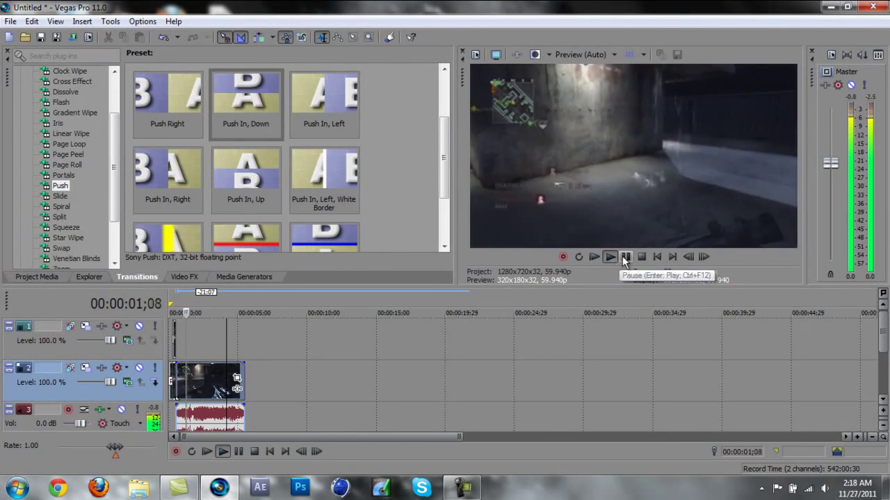
click(624, 257)
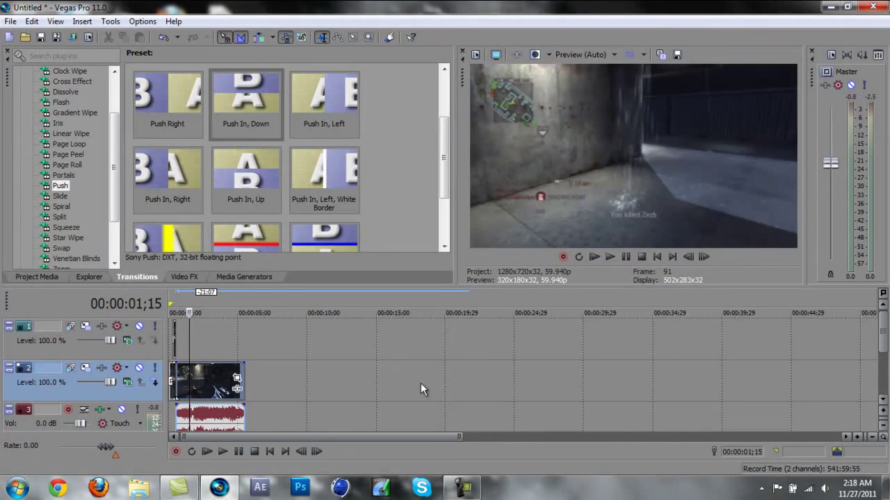
mouse_move(458, 437)
mouse_down()
mouse_move(216, 436)
mouse_move(207, 425)
mouse_up()
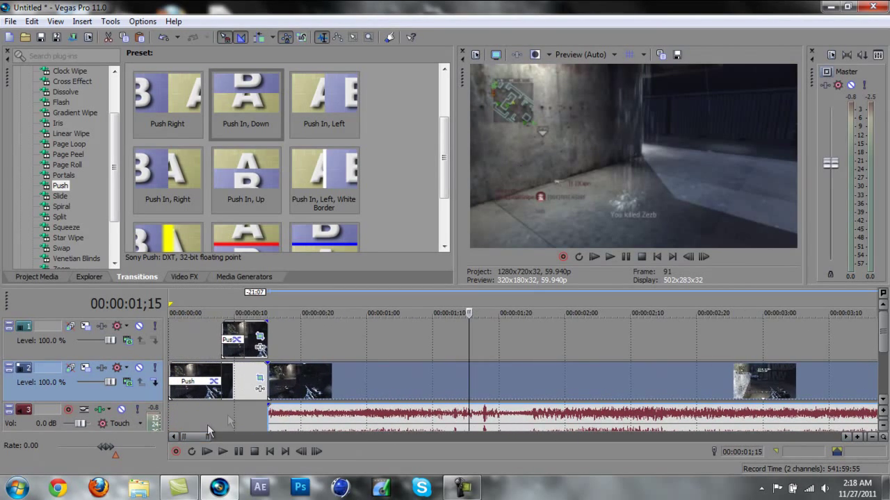
Step frame by frame at the transition end and slip the track 2 footage one frame
click(270, 310)
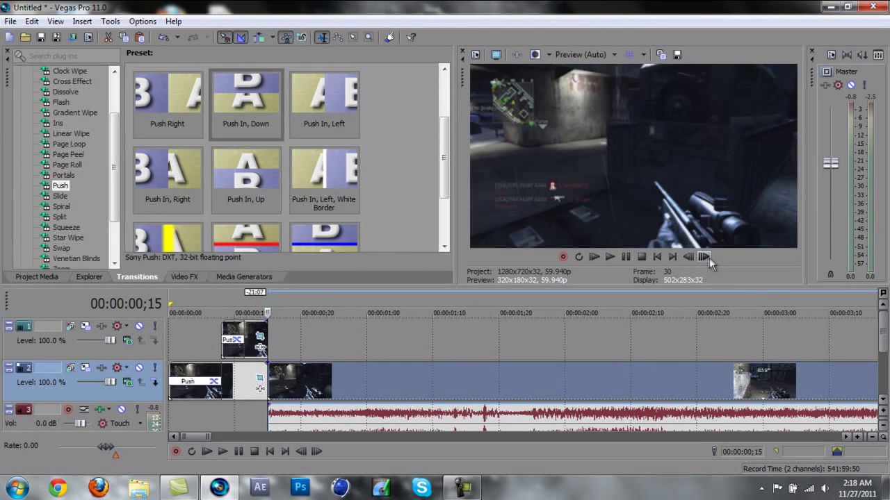
click(706, 257)
click(706, 257)
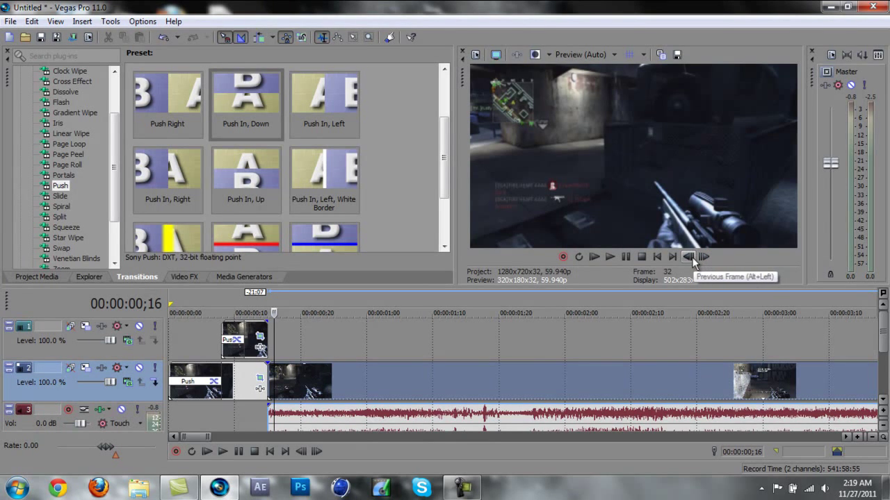
click(688, 257)
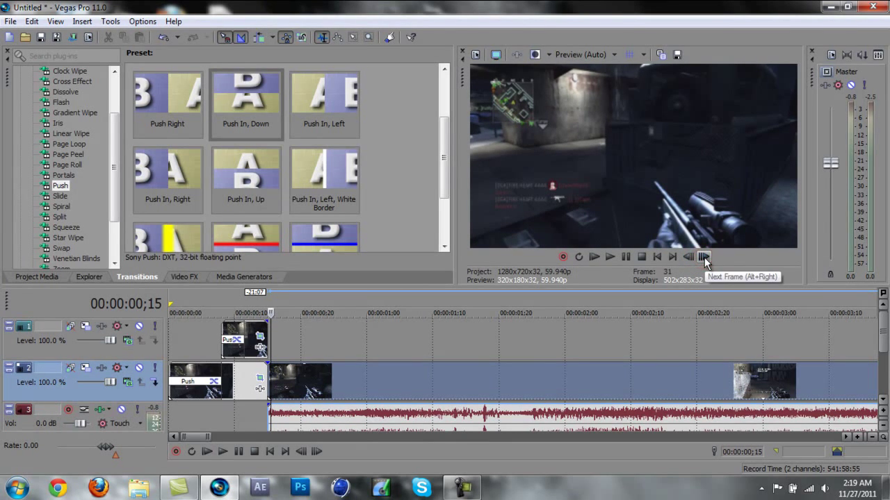
click(704, 258)
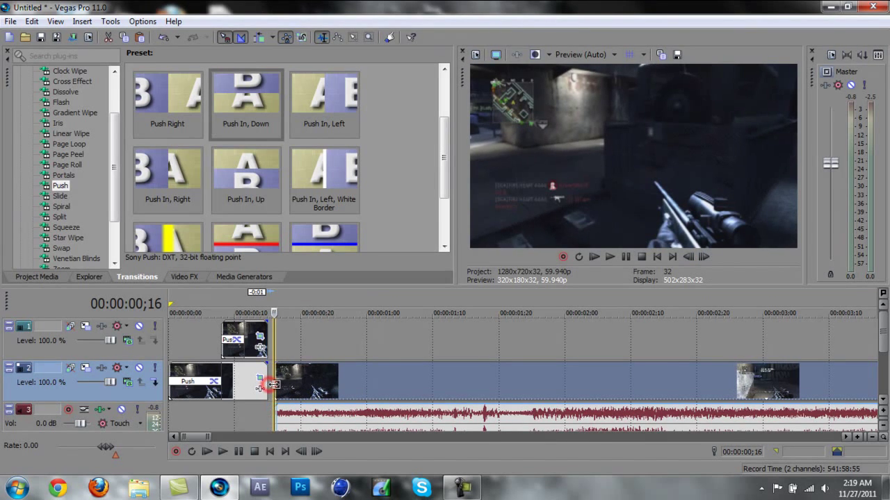
drag(306, 382, 300, 387)
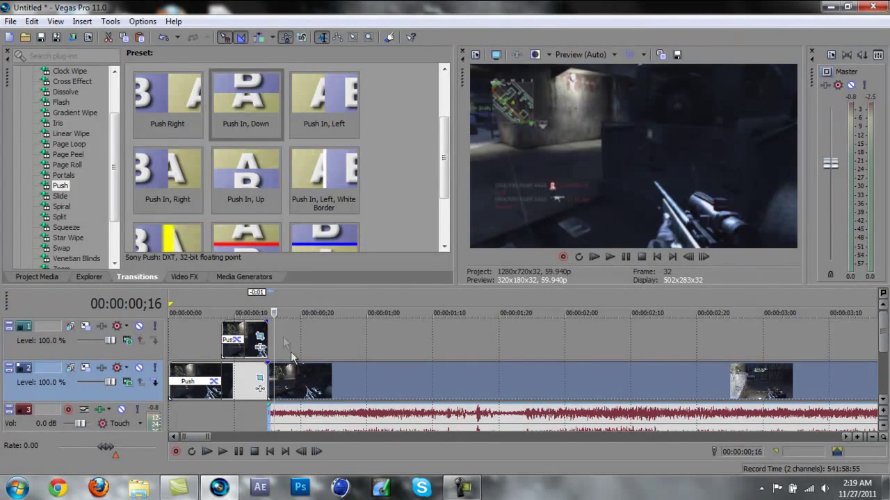
Rewind to the start and play the edit through to check the alignment
drag(273, 313, 170, 312)
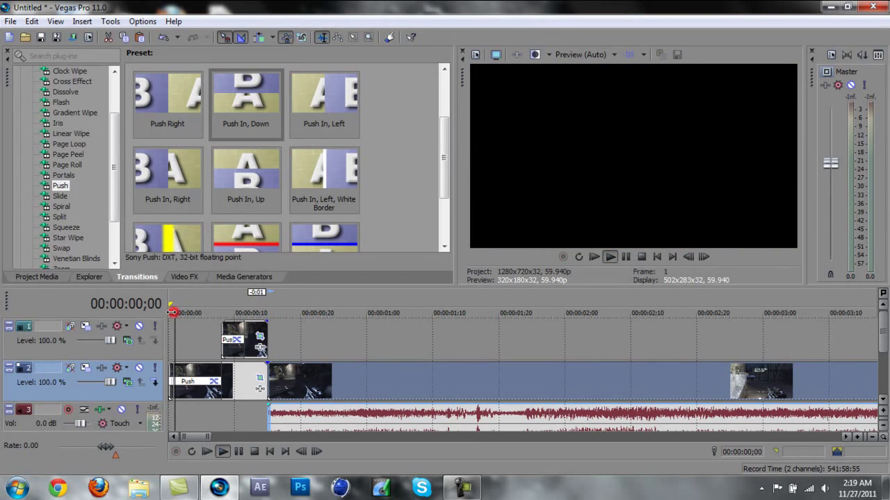
click(608, 260)
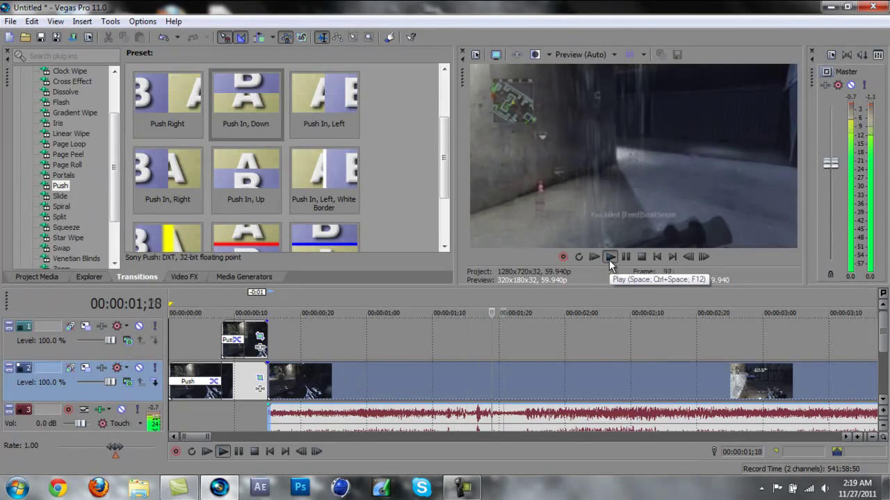
click(609, 260)
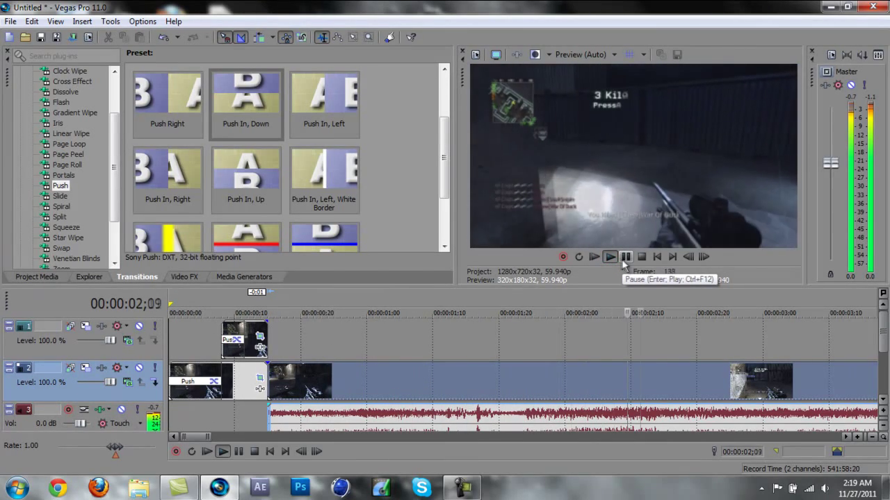
click(608, 260)
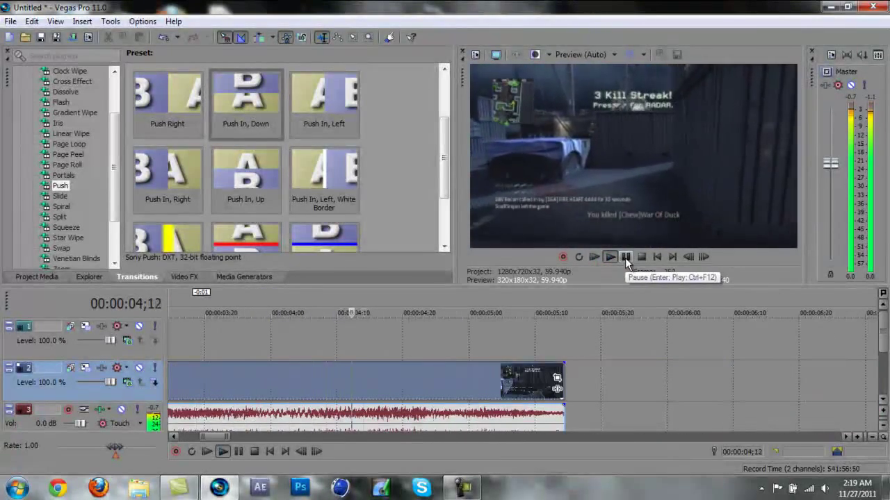
click(625, 258)
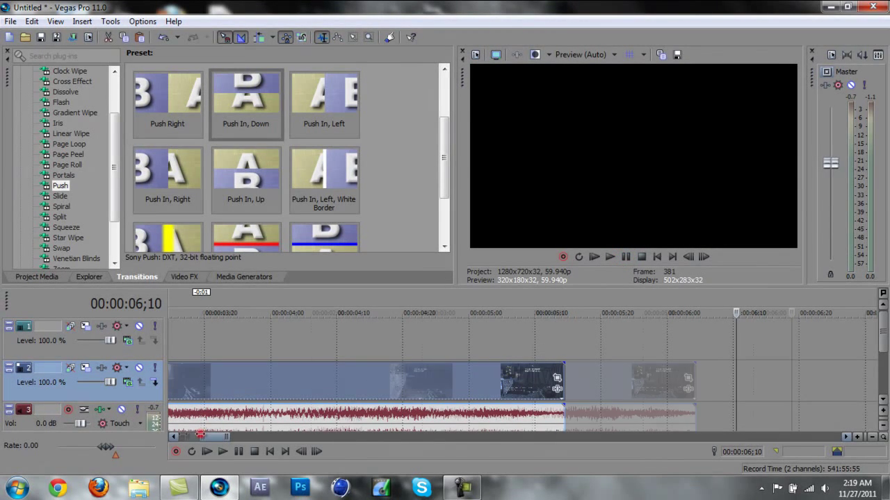
drag(202, 435, 180, 436)
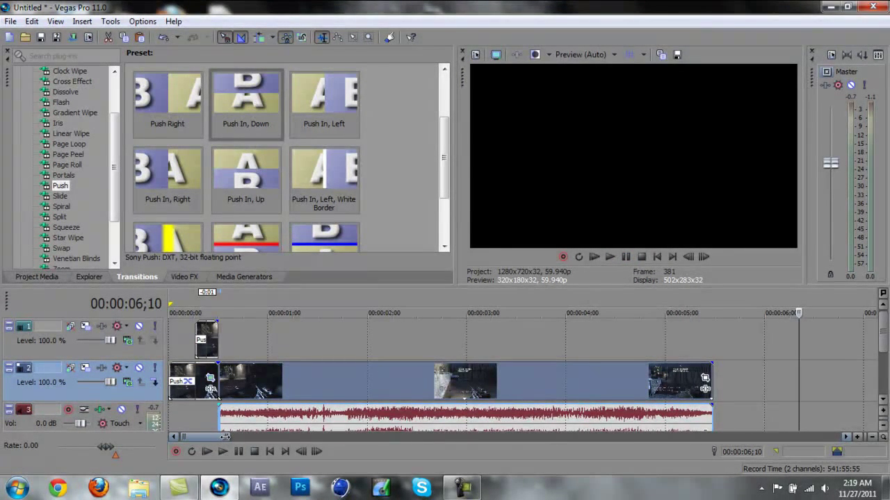
Zoom the timeline out fully and show the Project Media list of three files
drag(225, 436, 237, 437)
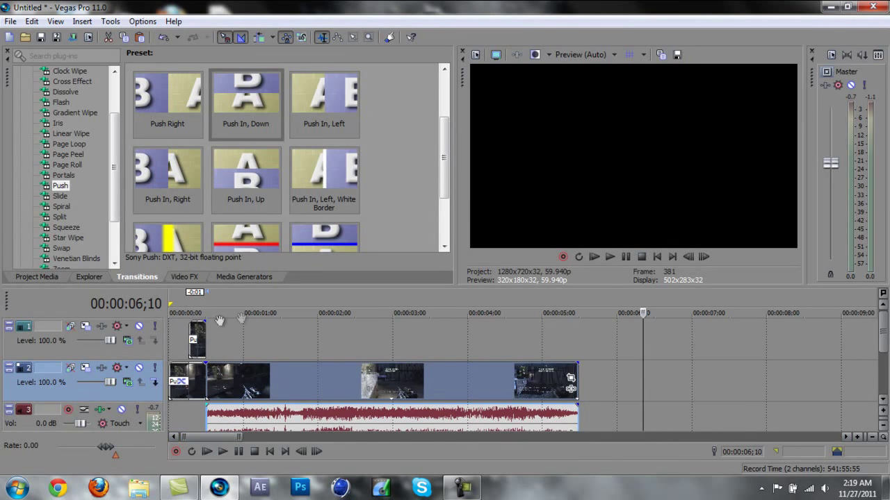
click(54, 278)
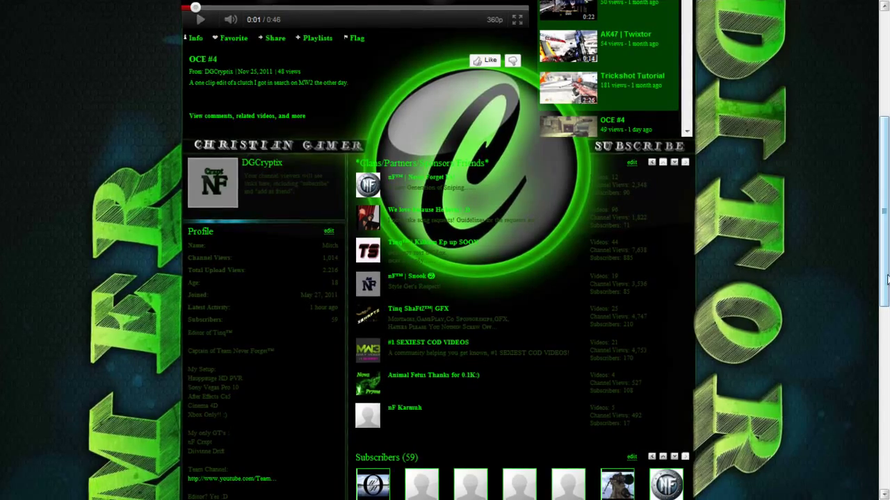
Scroll through the sniping team's YouTube channel page and member list, then move to the Twitter profile
mouse_move(885, 271)
mouse_down()
mouse_move(886, 193)
mouse_move(887, 252)
mouse_up()
scroll(444, 250, up, 3)
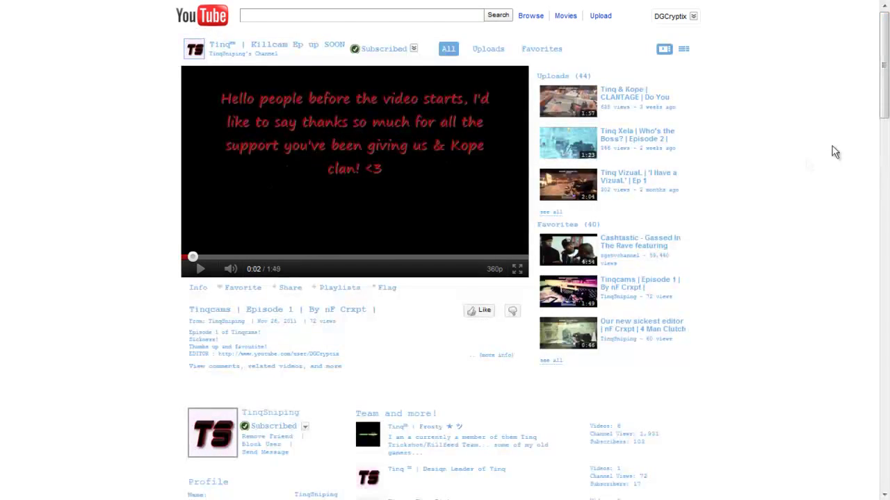
drag(886, 101, 886, 157)
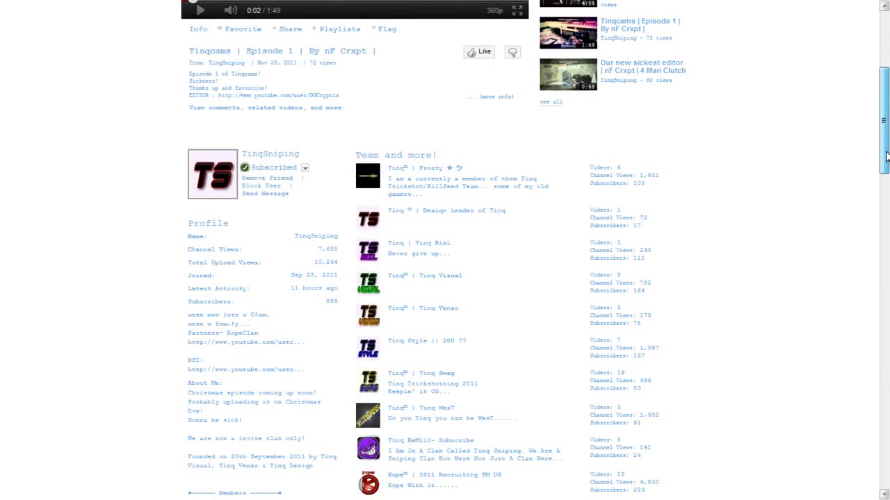
drag(886, 156, 884, 18)
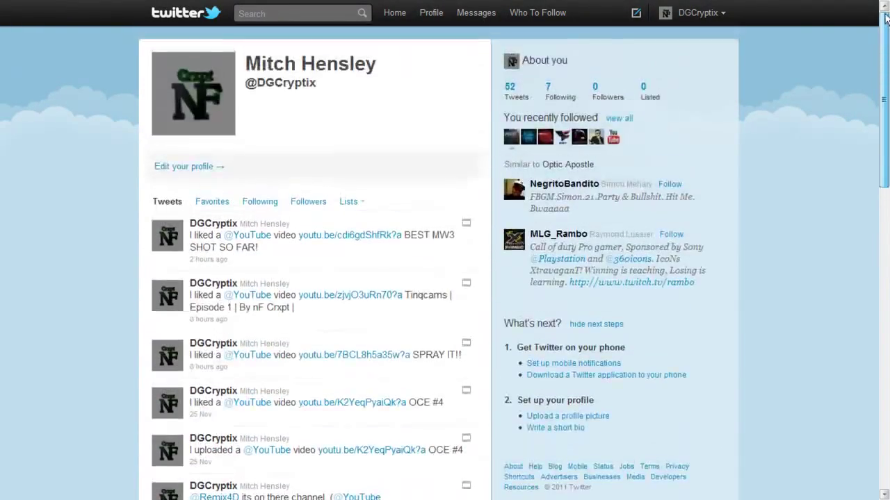